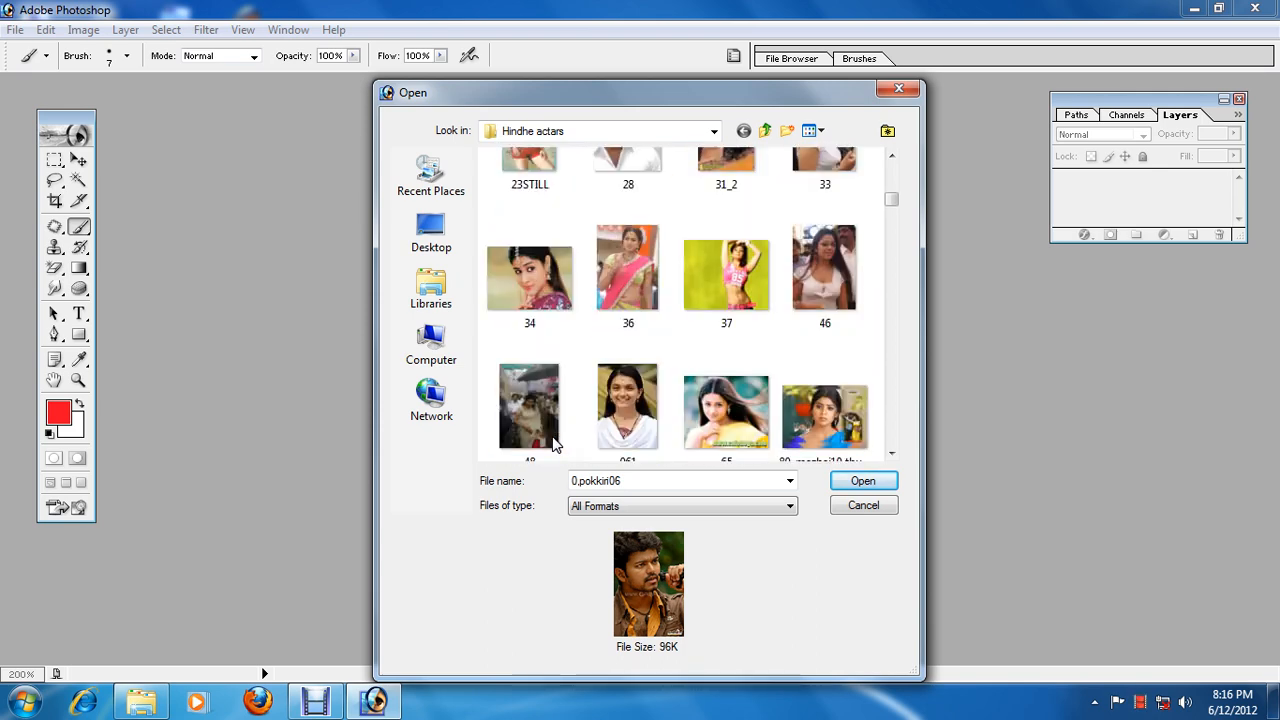
- Open the image 010 (5) from the Hindhe actars folder and maximize its document window
{"action": "scroll", "coordinate": [552, 440], "scroll_direction": "down", "scroll_amount": 5}
{"action": "scroll", "coordinate": [553, 443], "scroll_direction": "down", "scroll_amount": 8}
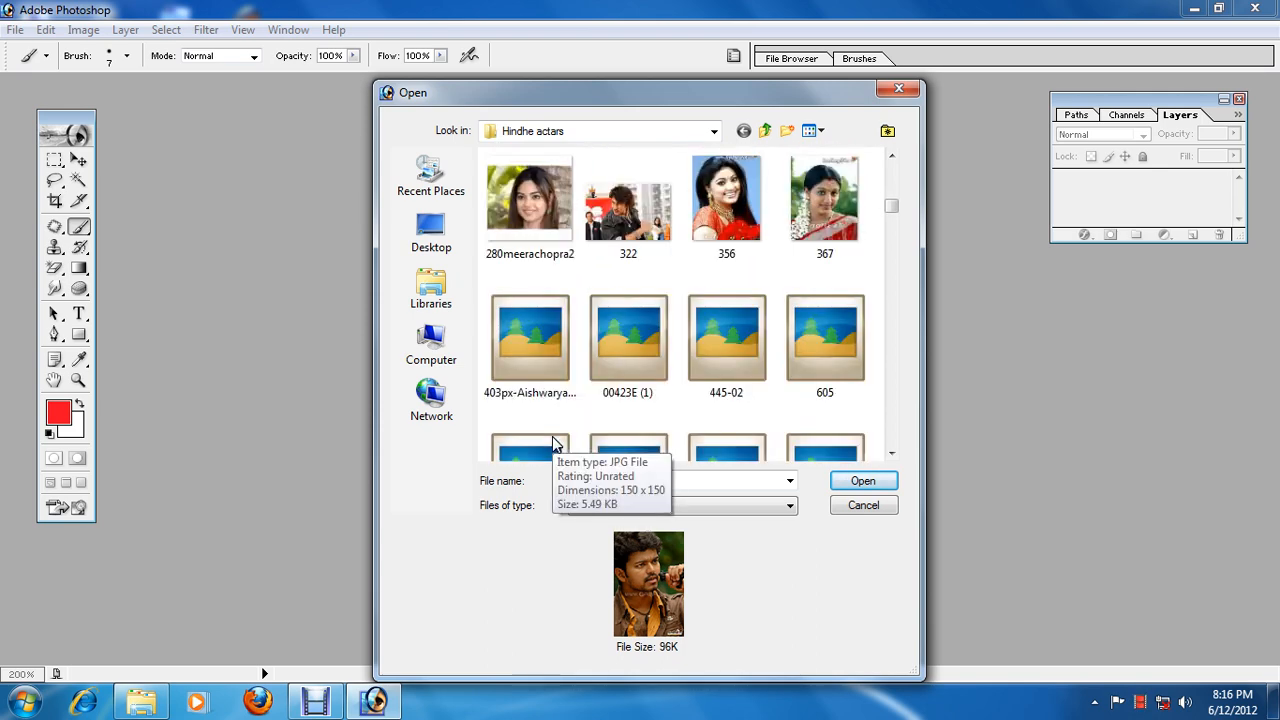
{"action": "scroll", "coordinate": [555, 444], "scroll_direction": "up", "scroll_amount": 15}
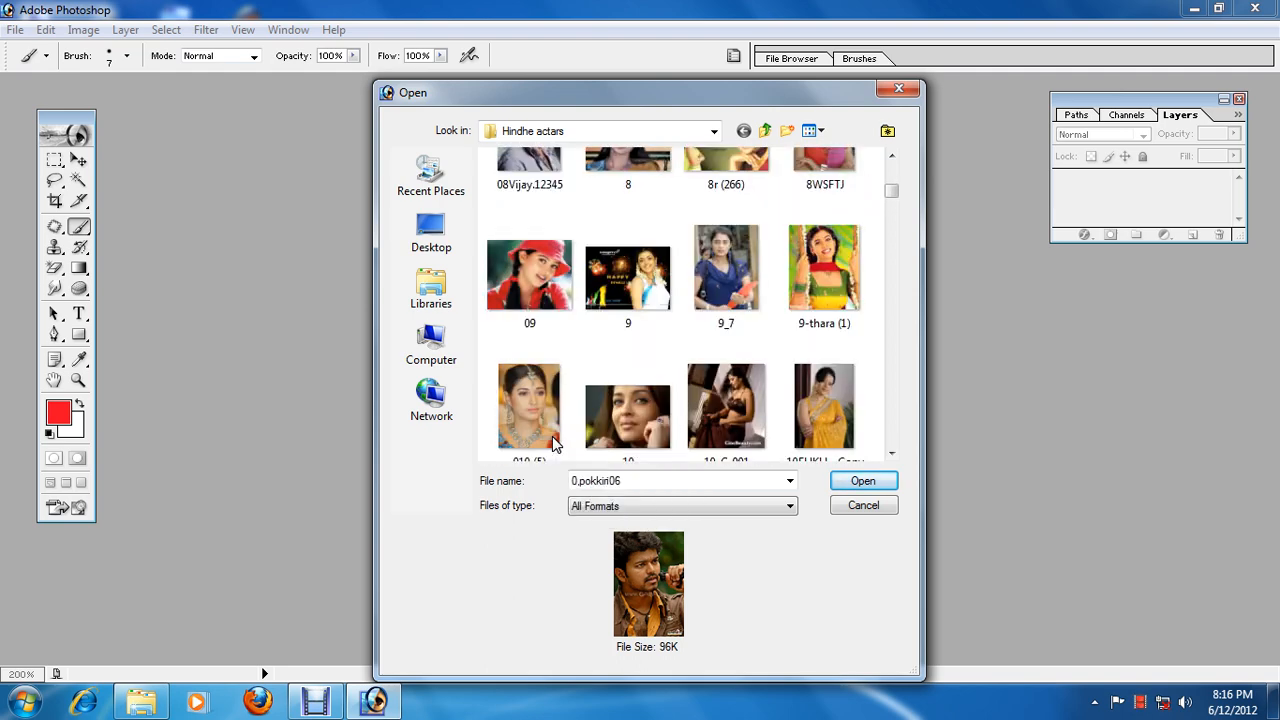
{"action": "double_click", "coordinate": [553, 443]}
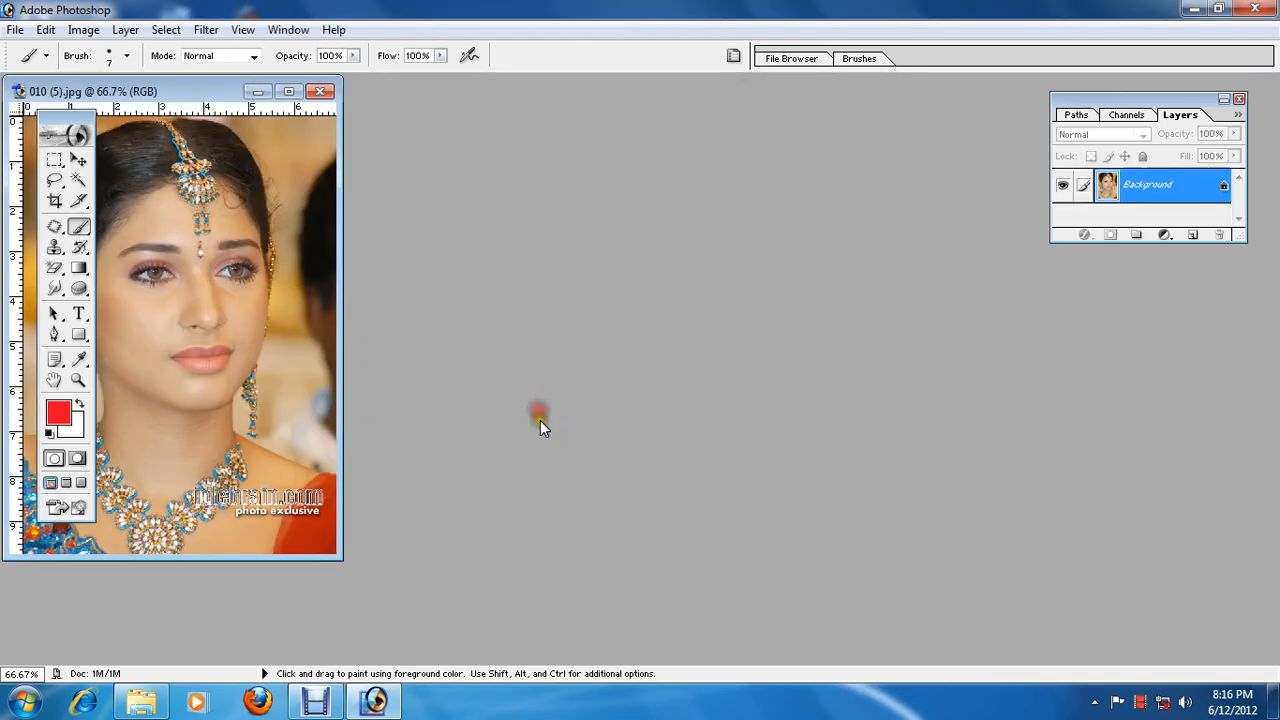
{"action": "left_click", "coordinate": [288, 91]}
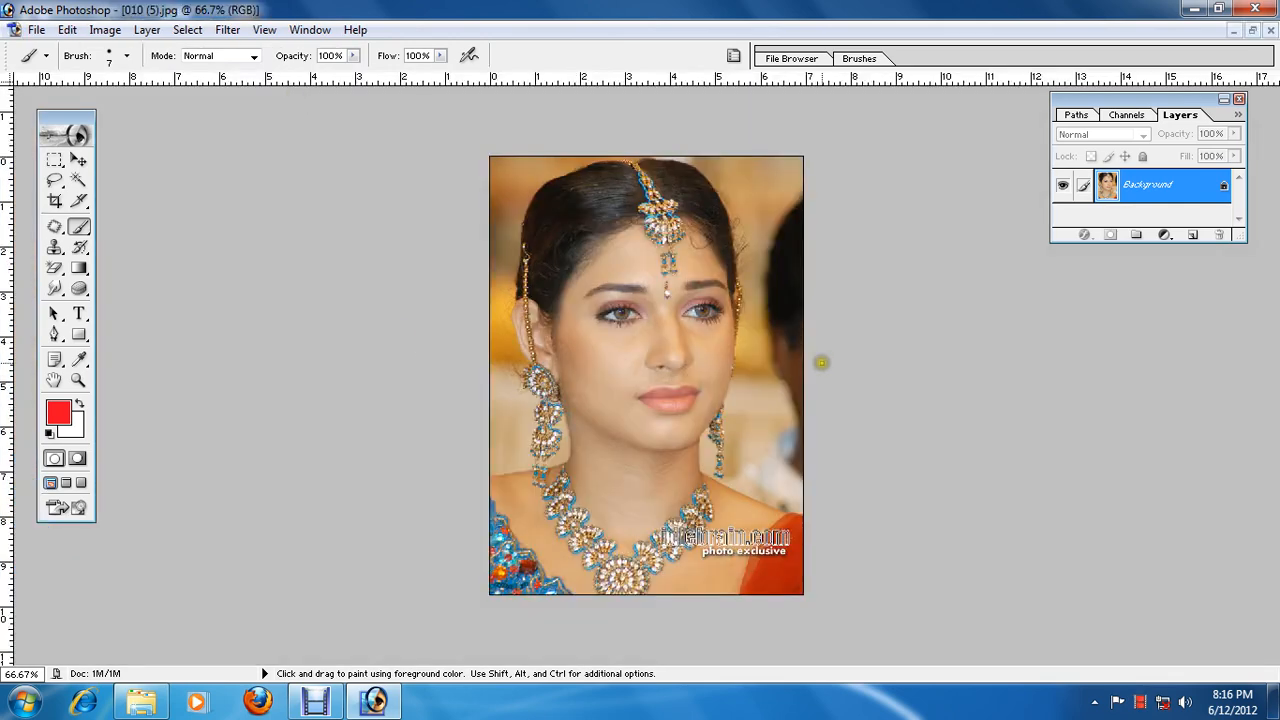
- Add a new layer above the Background and choose the hard round 9 px brush preset
{"action": "left_click", "coordinate": [1192, 238]}
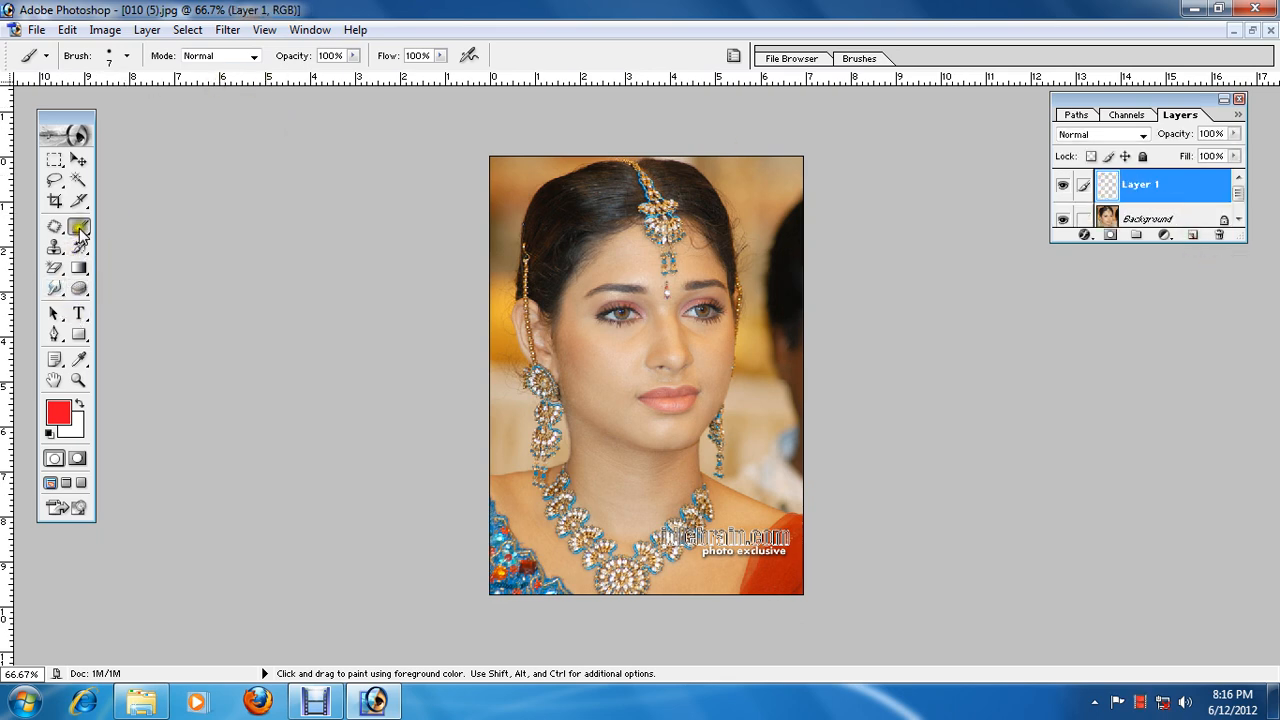
{"action": "left_click", "coordinate": [126, 57]}
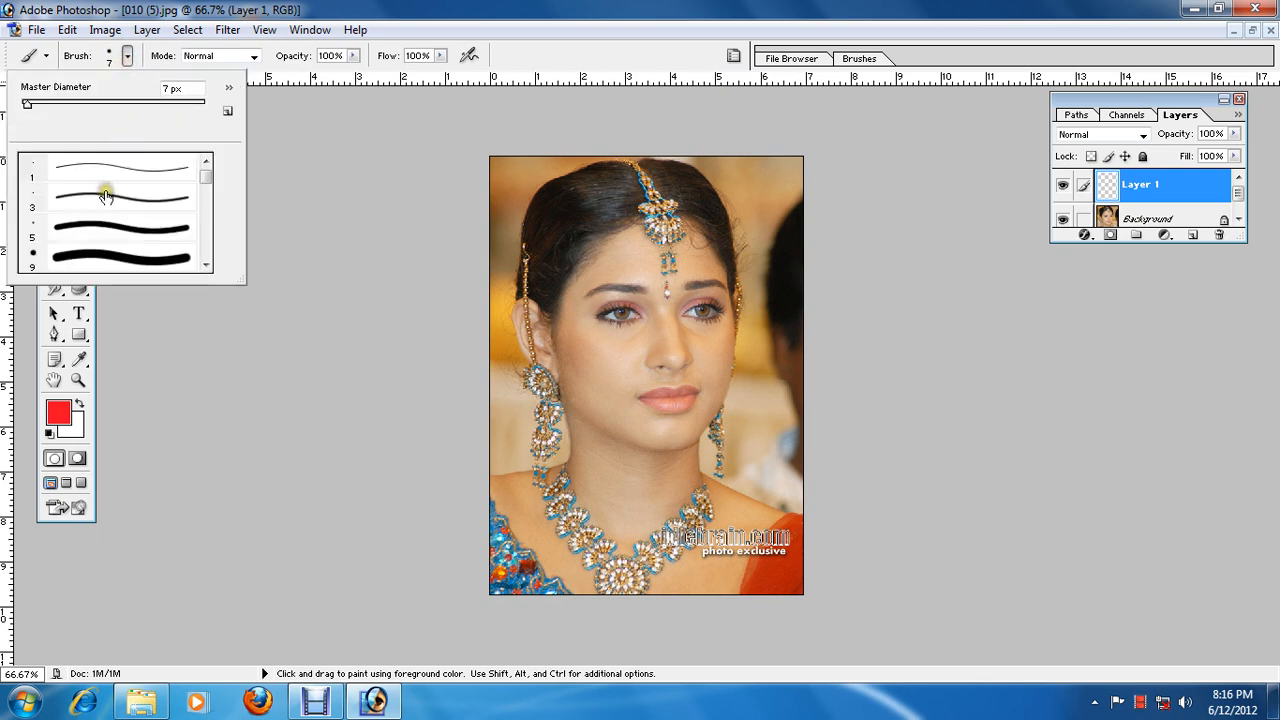
{"action": "mouse_move", "coordinate": [205, 178]}
{"action": "left_mouse_down"}
{"action": "mouse_move", "coordinate": [199, 196]}
{"action": "mouse_move", "coordinate": [209, 157]}
{"action": "left_mouse_up"}
{"action": "left_click", "coordinate": [279, 253]}
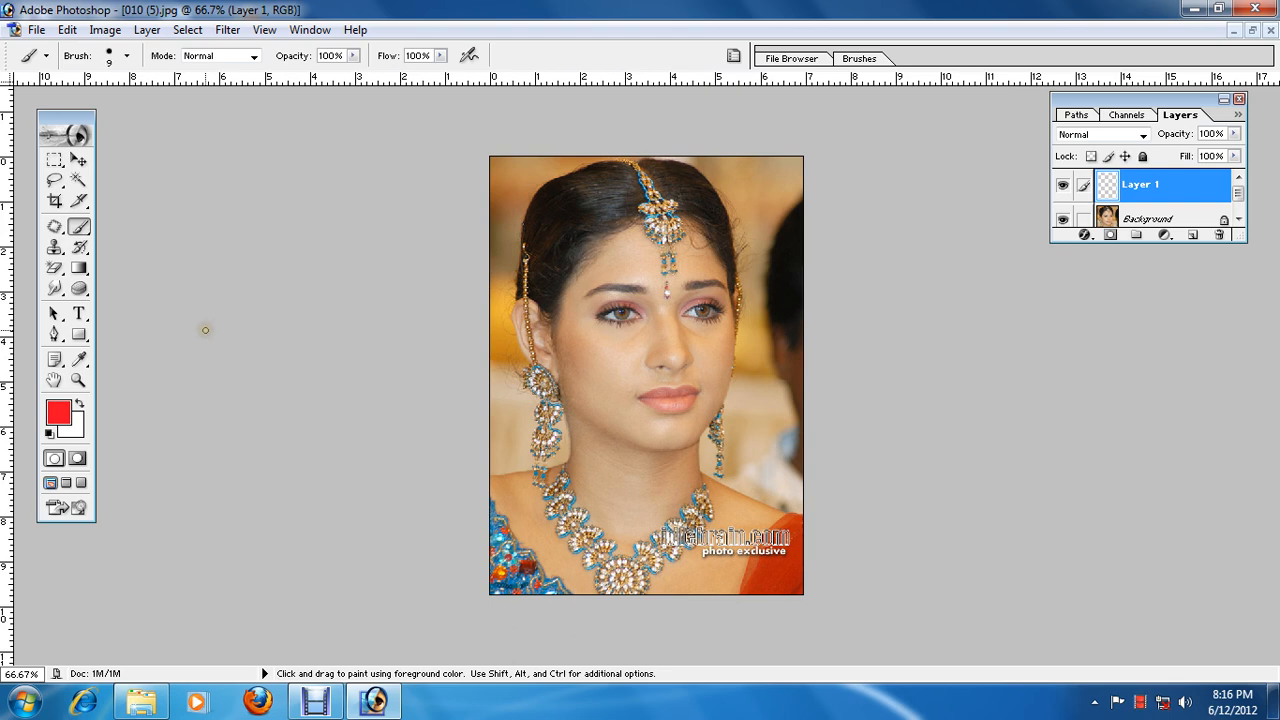
- Try out larger and smaller brush sizes, enlarging the brush up to 300 px
{"action": "key", "text": "bracketright"}
{"action": "key", "text": "bracketright"}
{"action": "key", "text": "bracketright"}
{"action": "key", "text": "bracketright"}
{"action": "key", "text": "bracketright"}
{"action": "key", "text": "bracketright"}
{"action": "key", "text": "bracketright"}
{"action": "key", "text": "bracketright"}
{"action": "key", "text": "bracketright"}
{"action": "key", "text": "bracketright"}
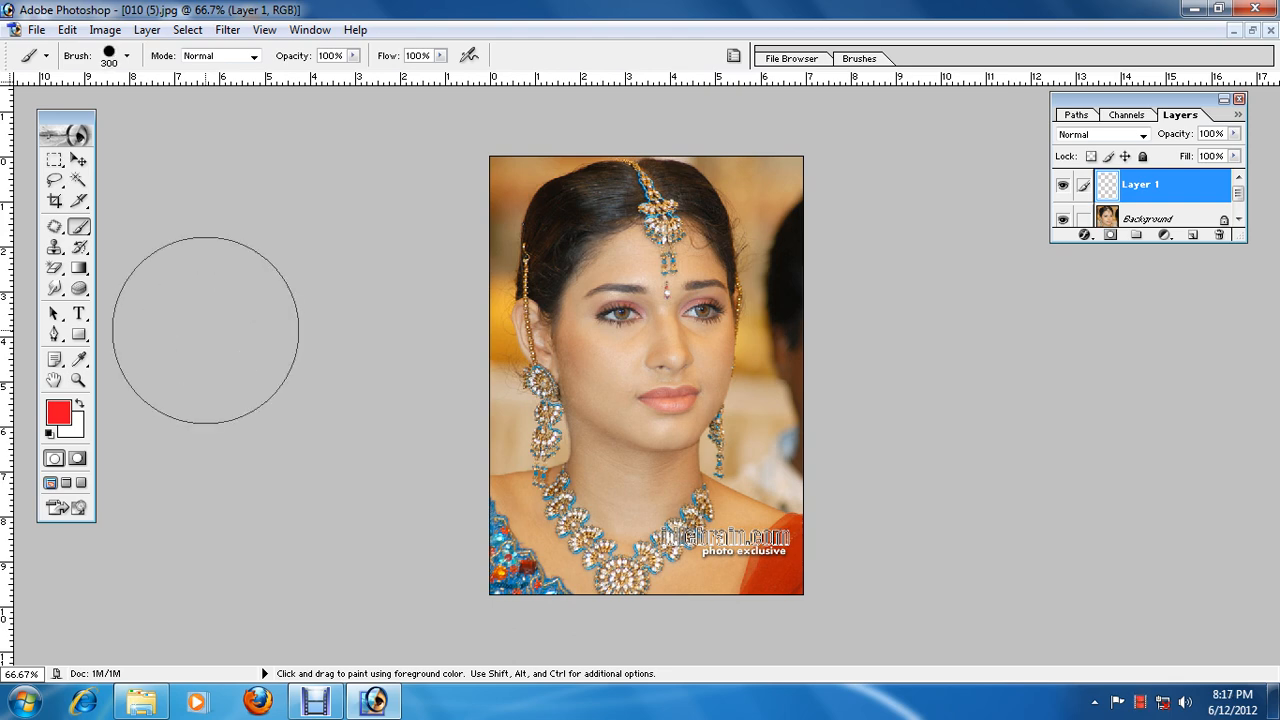
{"action": "key", "text": "bracketleft"}
{"action": "key", "text": "bracketleft"}
{"action": "key", "text": "bracketleft"}
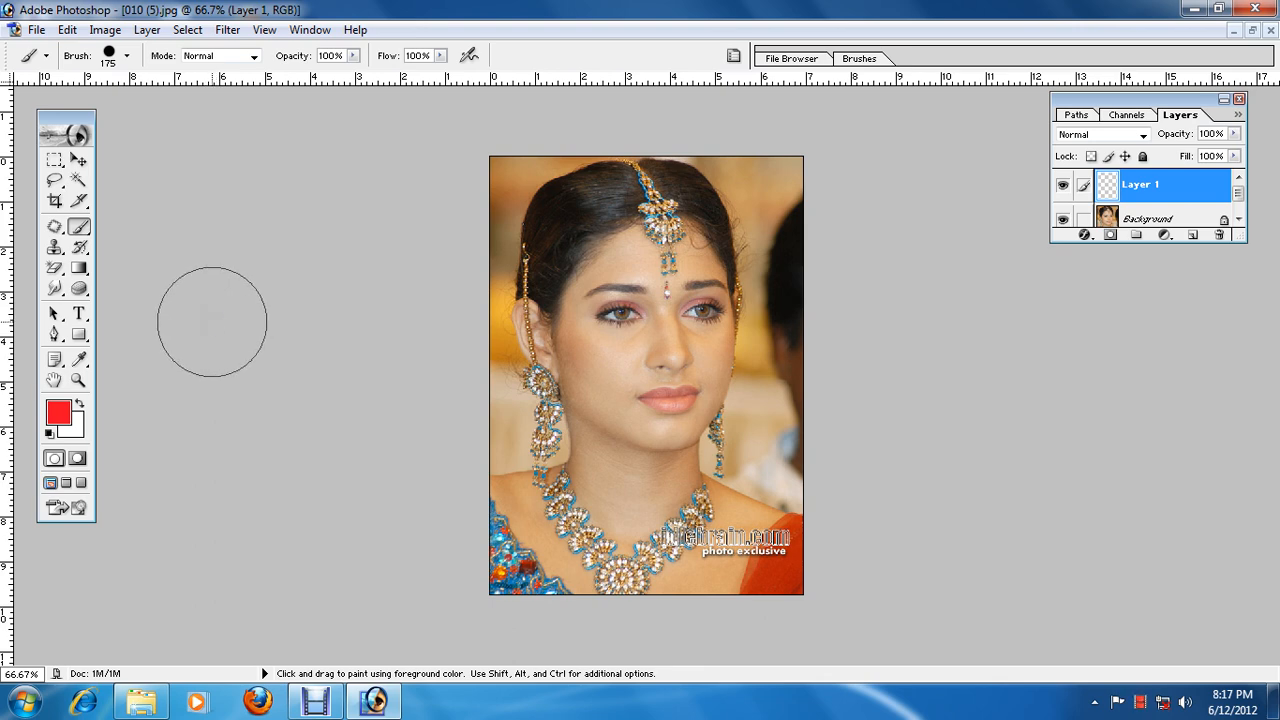
{"action": "key", "text": "bracketleft"}
{"action": "key", "text": "bracketleft"}
{"action": "key", "text": "bracketleft"}
{"action": "key", "text": "bracketleft"}
{"action": "key", "text": "bracketleft"}
{"action": "key", "text": "bracketleft"}
{"action": "key", "text": "bracketleft"}
{"action": "key", "text": "bracketleft"}
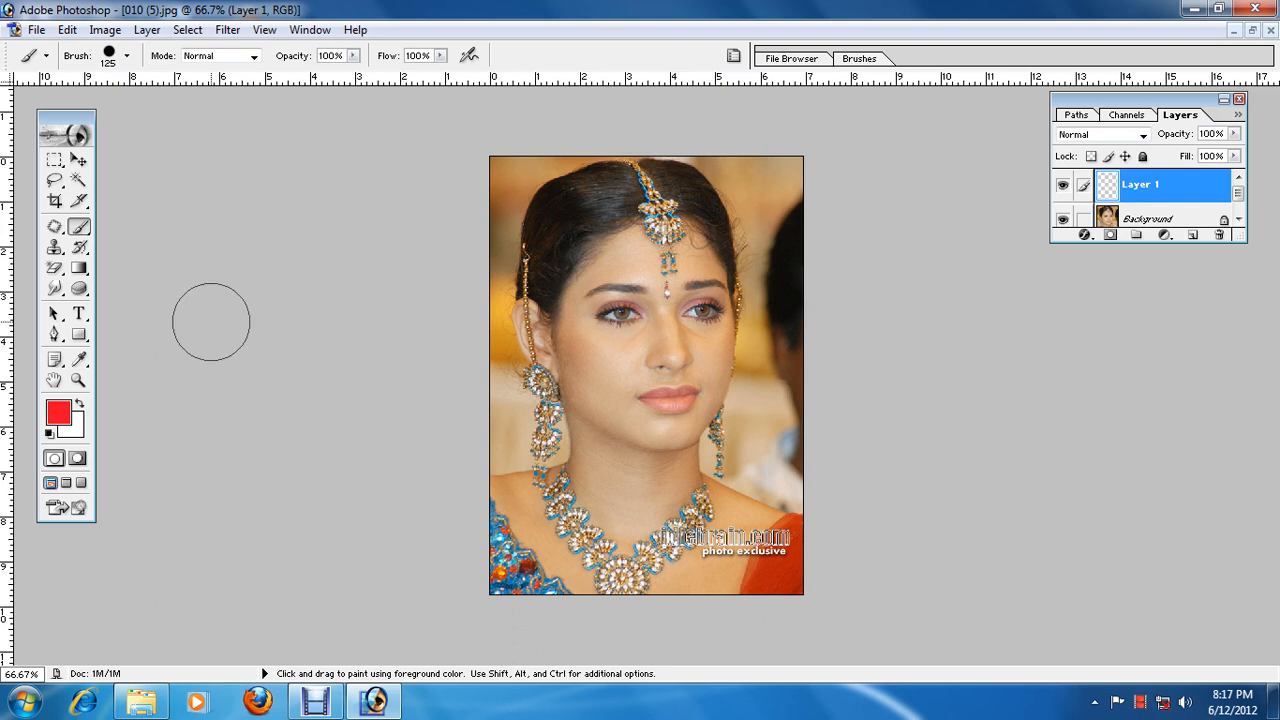
{"action": "key", "text": "bracketleft"}
{"action": "key", "text": "bracketleft"}
{"action": "key", "text": "bracketleft"}
{"action": "key", "text": "bracketleft"}
{"action": "key", "text": "bracketright"}
{"action": "key", "text": "bracketright"}
{"action": "key", "text": "bracketright"}
{"action": "key", "text": "bracketright"}
{"action": "key", "text": "bracketright"}
{"action": "key", "text": "bracketright"}
{"action": "key", "text": "bracketright"}
{"action": "key", "text": "bracketright"}
{"action": "key", "text": "bracketright"}
- Reduce the brush size to 10 px
{"action": "key", "text": "bracketleft"}
{"action": "key", "text": "bracketleft"}
{"action": "key", "text": "bracketleft"}
{"action": "key", "text": "bracketleft"}
{"action": "key", "text": "bracketleft"}
{"action": "key", "text": "bracketleft"}
{"action": "key", "text": "bracketleft"}
{"action": "key", "text": "bracketleft"}
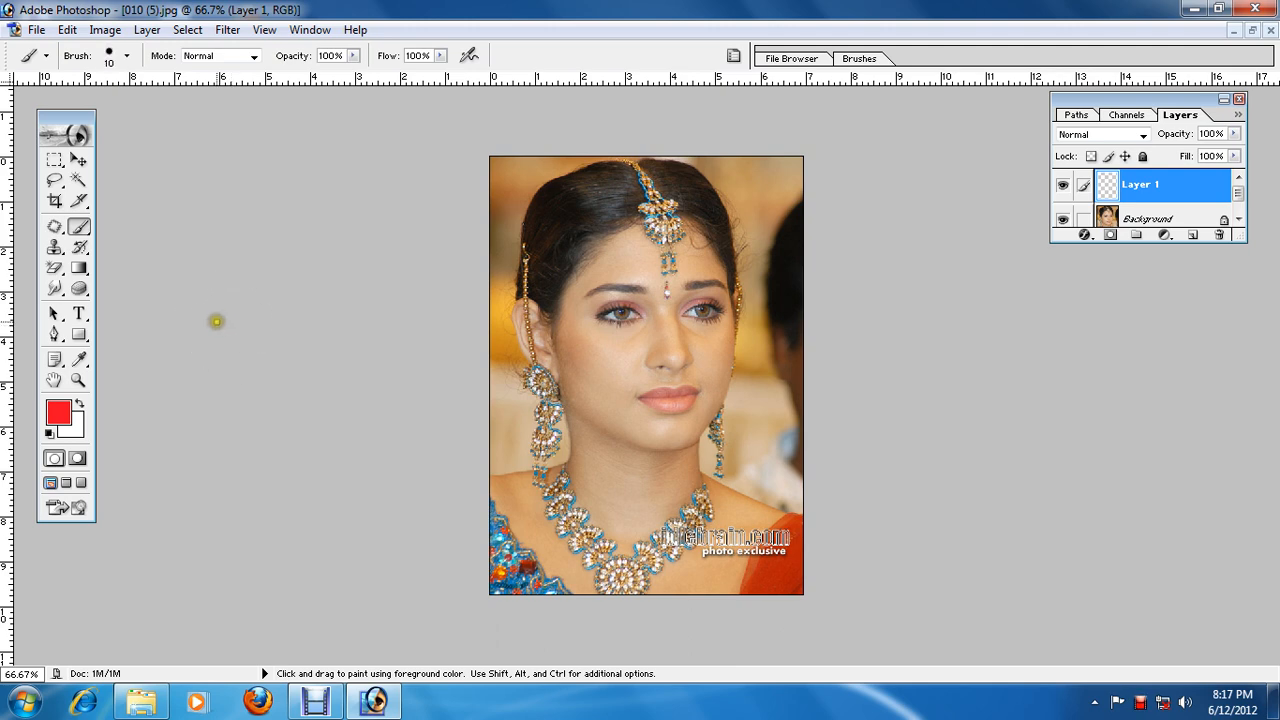
- Set the foreground color to the bright red F91D37
{"action": "left_click", "coordinate": [58, 412]}
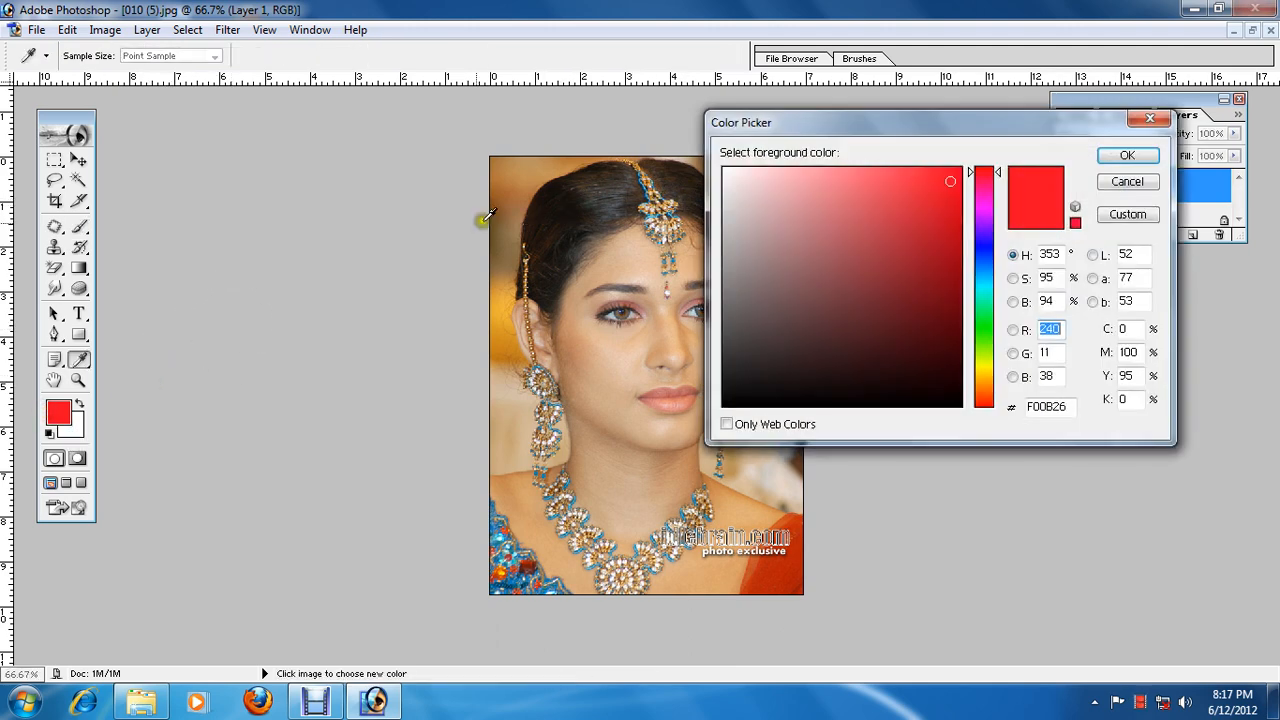
{"action": "left_click", "coordinate": [932, 173]}
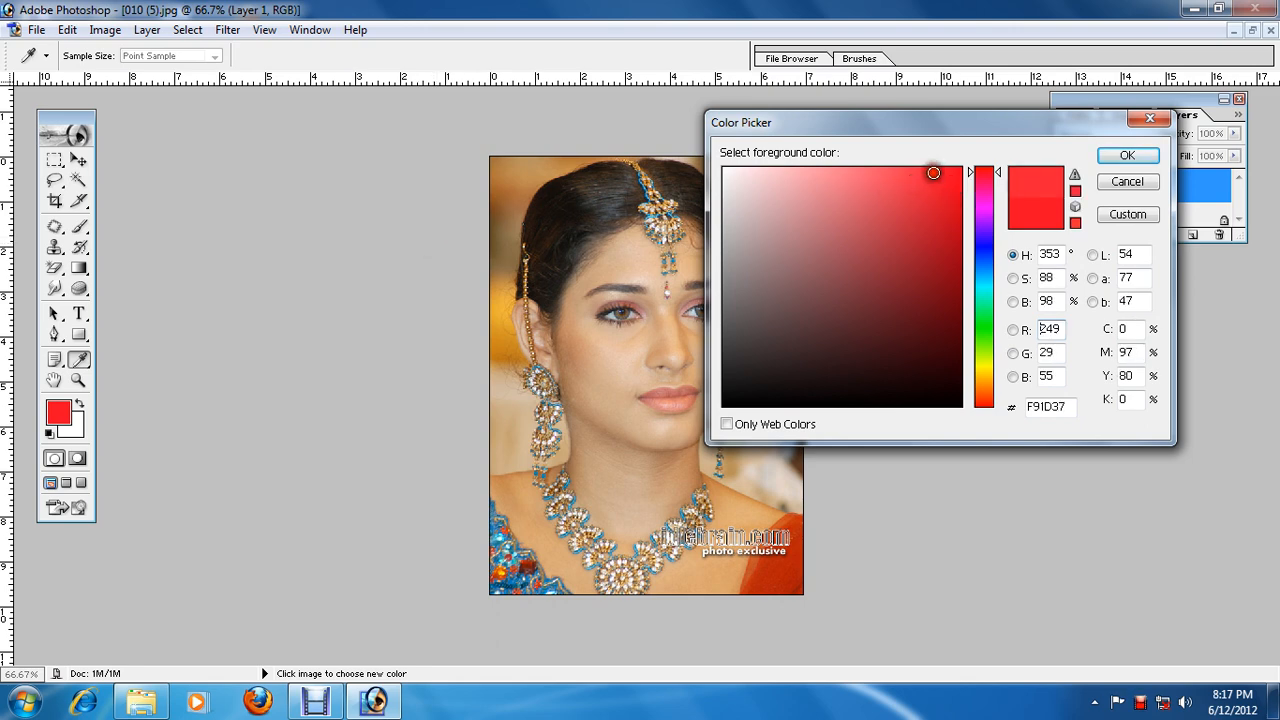
{"action": "left_click", "coordinate": [1127, 155]}
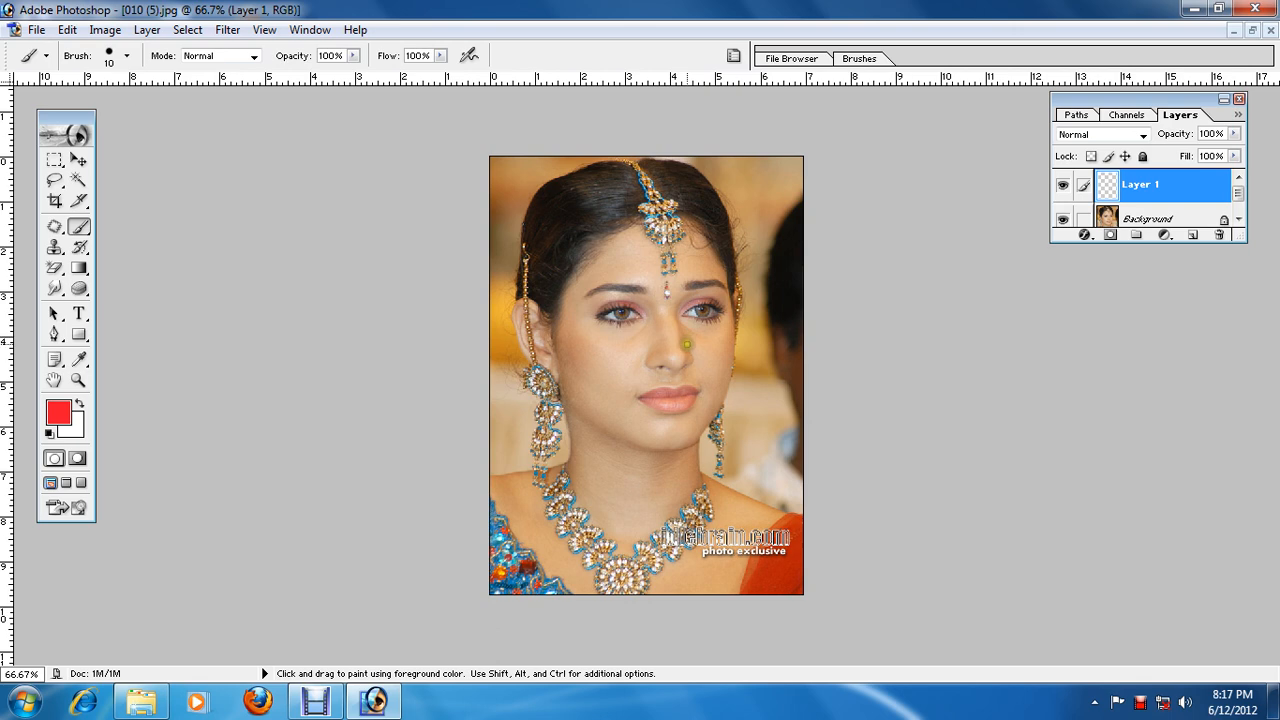
- Paint over the whole lips in red on Layer 1, reducing the brush to 4 px for the edges and corners
{"action": "key", "text": "ctrl+plus"}
{"action": "key", "text": "ctrl+plus"}
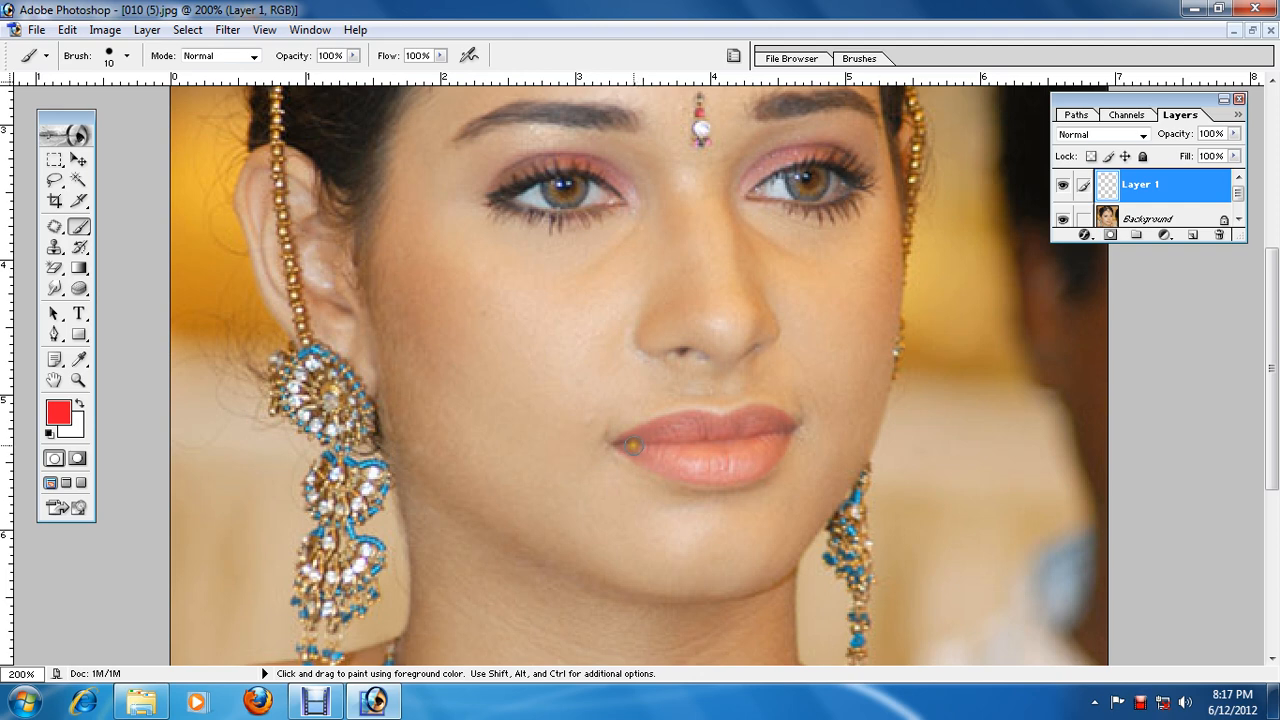
{"action": "mouse_move", "coordinate": [630, 444]}
{"action": "left_mouse_down"}
{"action": "mouse_move", "coordinate": [776, 428]}
{"action": "mouse_move", "coordinate": [754, 455]}
{"action": "mouse_move", "coordinate": [647, 447]}
{"action": "mouse_move", "coordinate": [742, 466]}
{"action": "mouse_move", "coordinate": [752, 460]}
{"action": "mouse_move", "coordinate": [644, 435]}
{"action": "mouse_move", "coordinate": [777, 423]}
{"action": "mouse_move", "coordinate": [660, 425]}
{"action": "mouse_move", "coordinate": [740, 423]}
{"action": "mouse_move", "coordinate": [700, 451]}
{"action": "mouse_move", "coordinate": [643, 460]}
{"action": "mouse_move", "coordinate": [626, 446]}
{"action": "mouse_move", "coordinate": [742, 466]}
{"action": "left_mouse_up"}
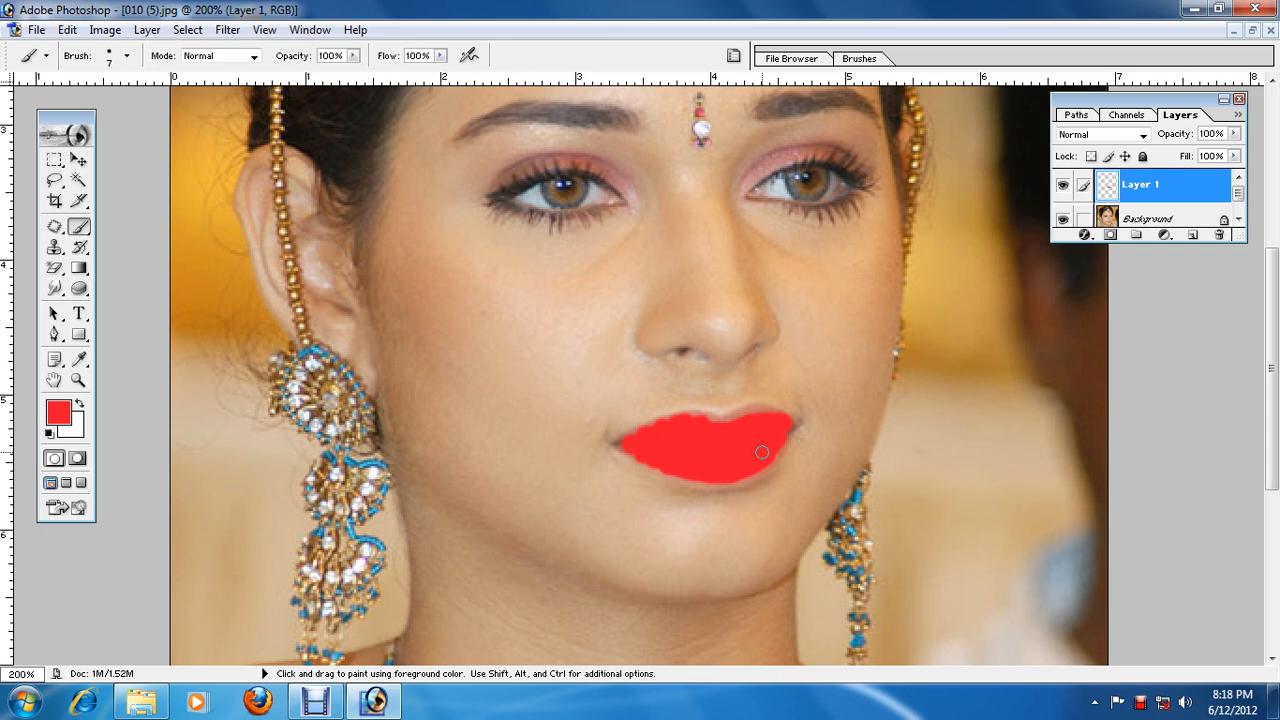
{"action": "key", "text": "bracketleft"}
{"action": "mouse_move", "coordinate": [775, 412]}
{"action": "left_mouse_down"}
{"action": "mouse_move", "coordinate": [669, 414]}
{"action": "mouse_move", "coordinate": [616, 440]}
{"action": "mouse_move", "coordinate": [655, 467]}
{"action": "mouse_move", "coordinate": [713, 479]}
{"action": "mouse_move", "coordinate": [760, 469]}
{"action": "mouse_move", "coordinate": [799, 423]}
{"action": "left_mouse_up"}
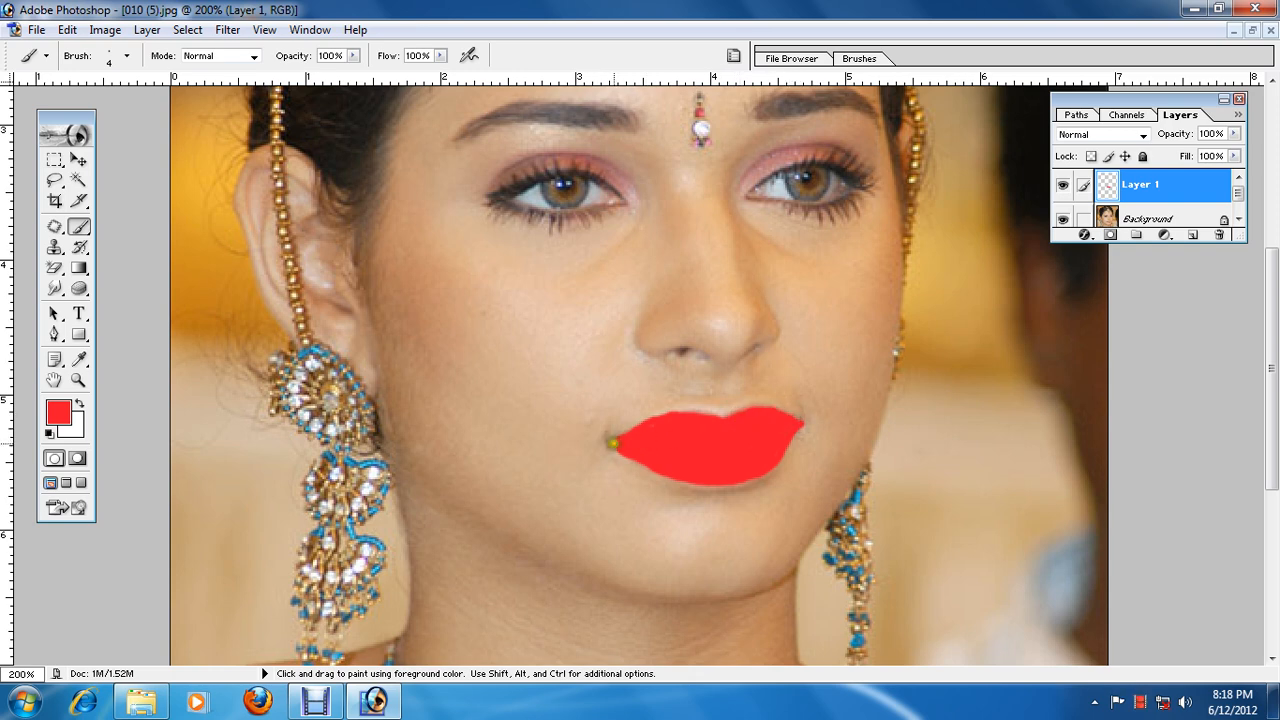
{"action": "left_click", "coordinate": [612, 443]}
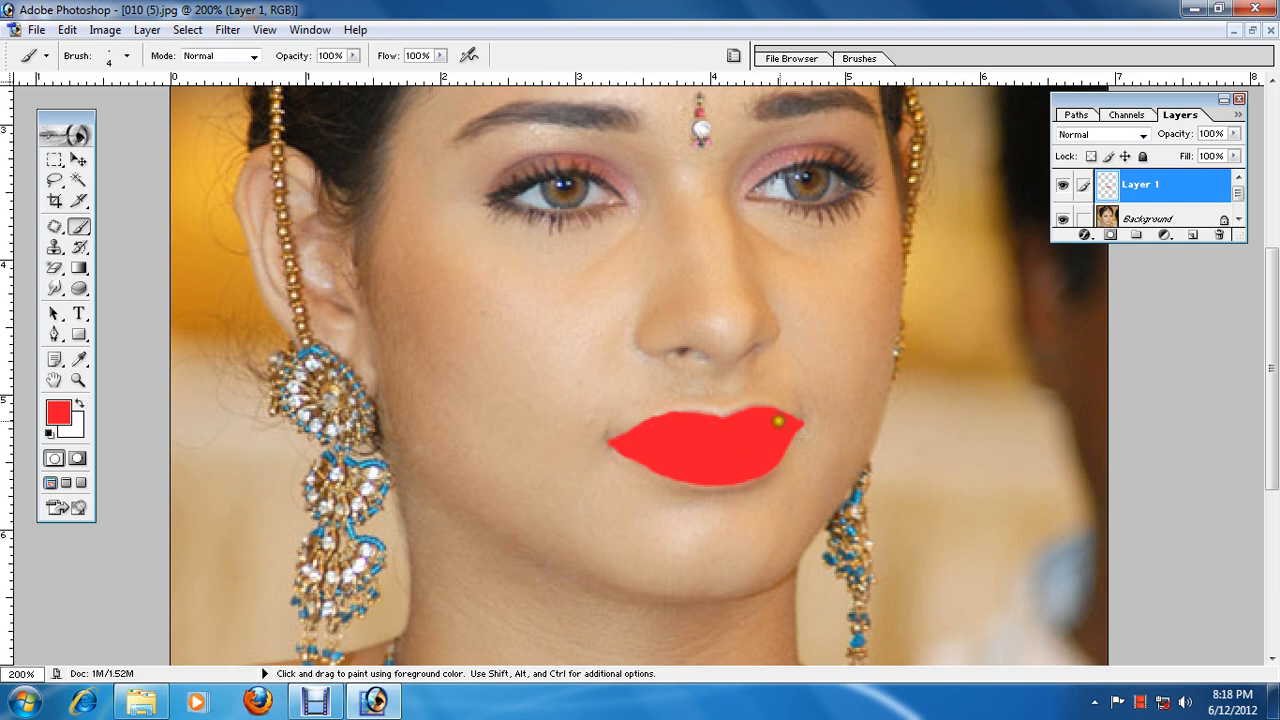
- Set the blend mode of Layer 1 to Soft Light
{"action": "left_click", "coordinate": [1142, 135]}
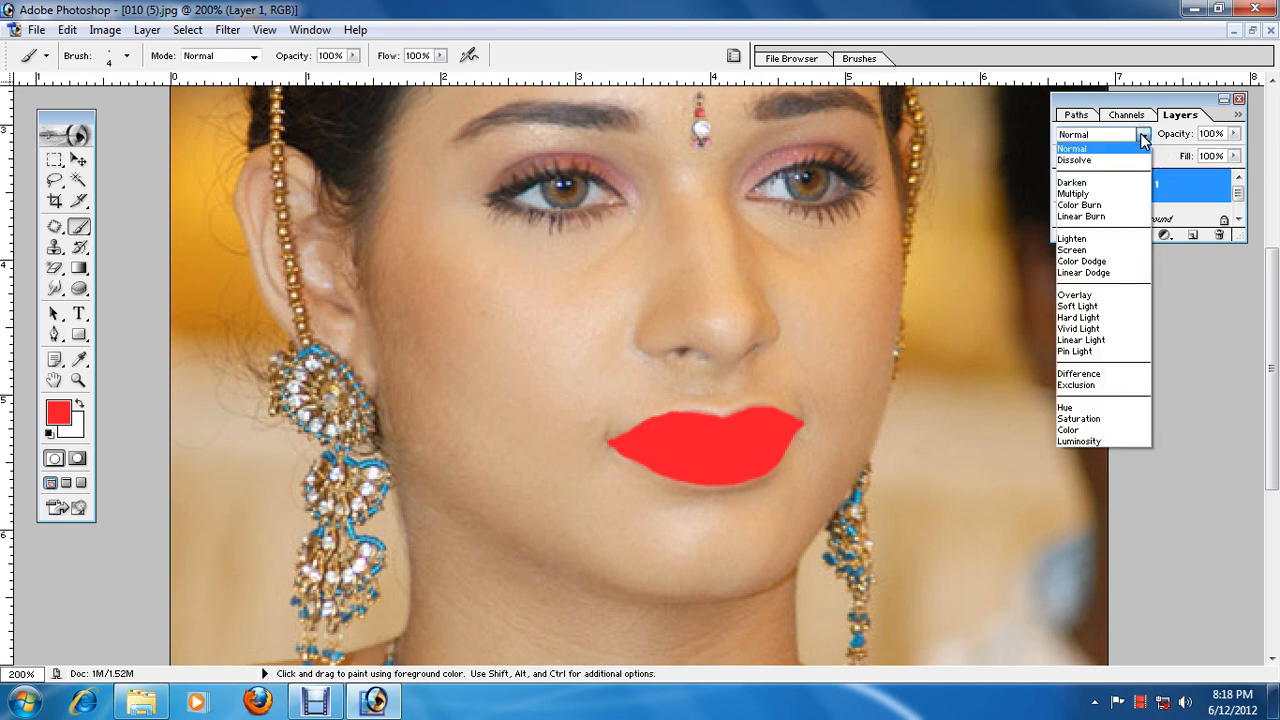
{"action": "left_click", "coordinate": [1098, 305]}
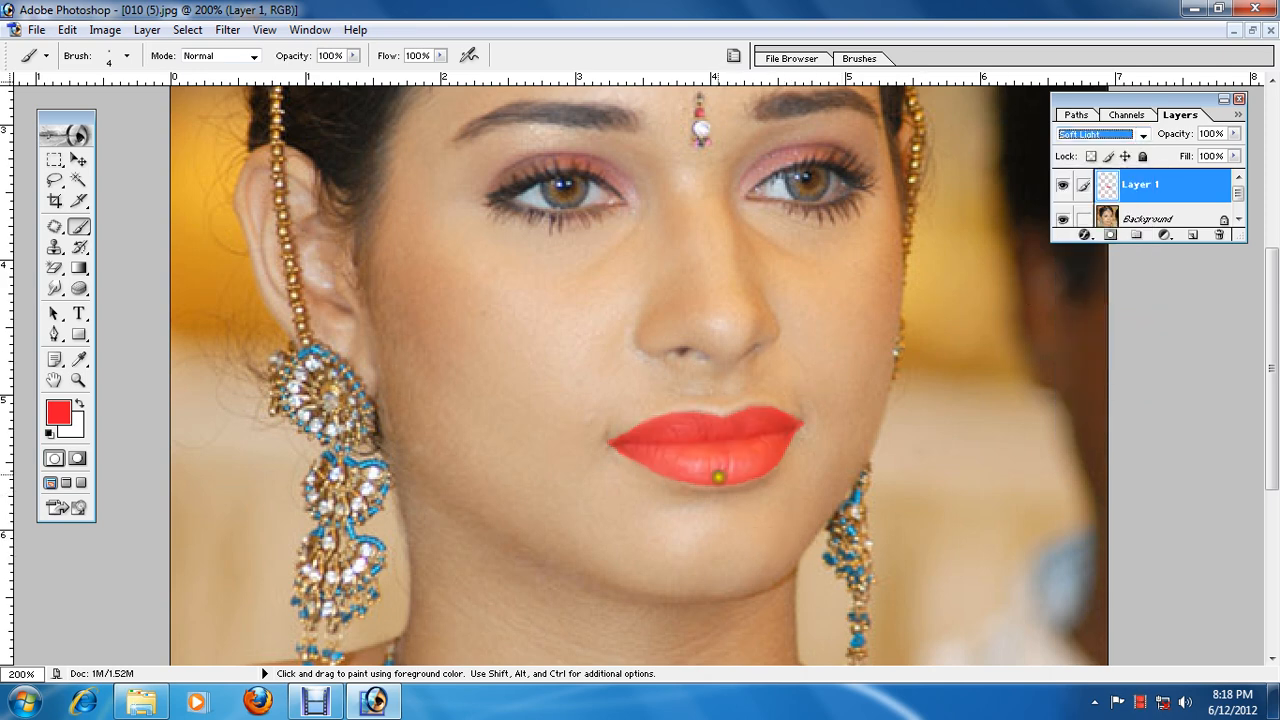
- Apply a Hue/Saturation adjustment to Layer 1 with hue -40, saturation -26 and lightness -23
{"action": "left_click", "coordinate": [119, 34]}
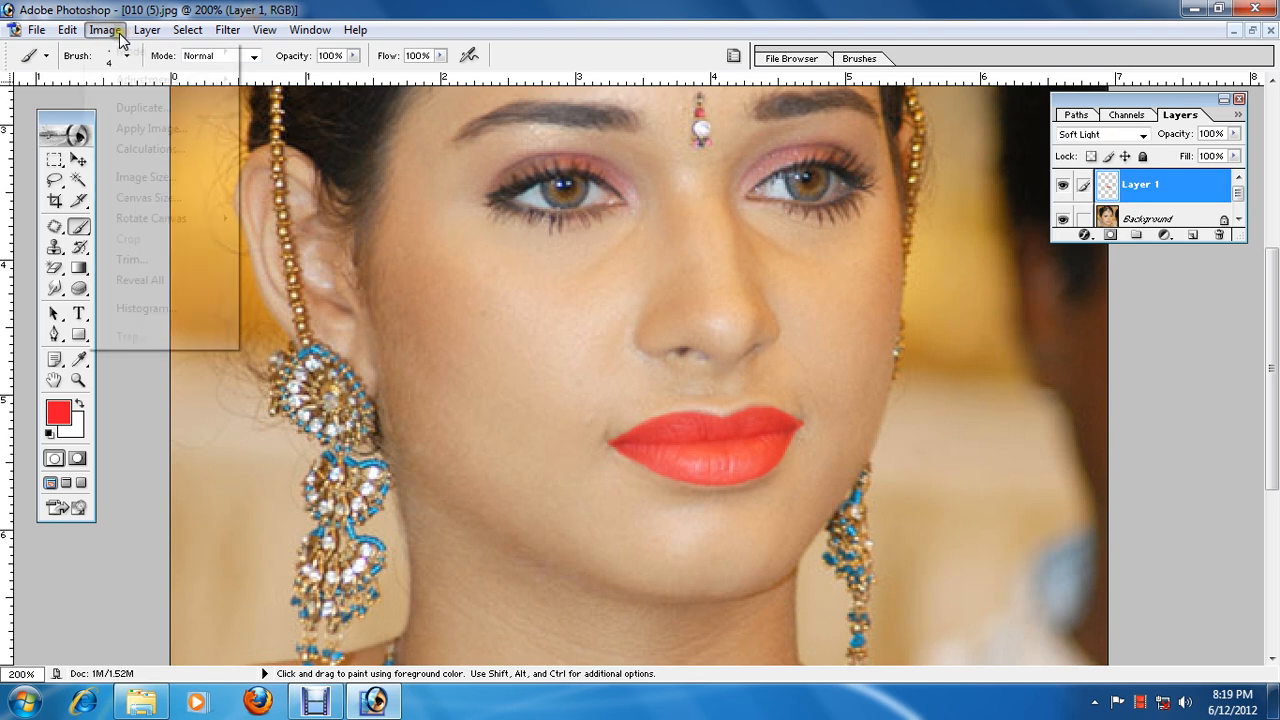
{"action": "left_click", "coordinate": [152, 79]}
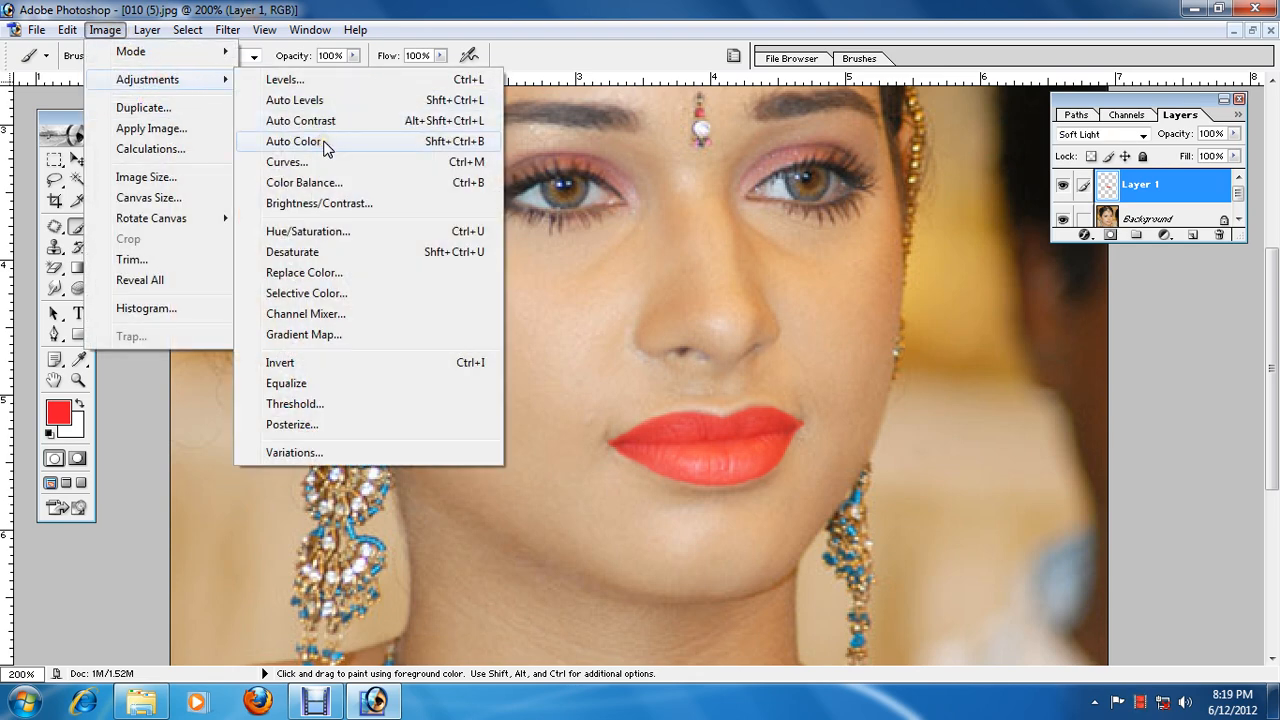
{"action": "left_click", "coordinate": [331, 230]}
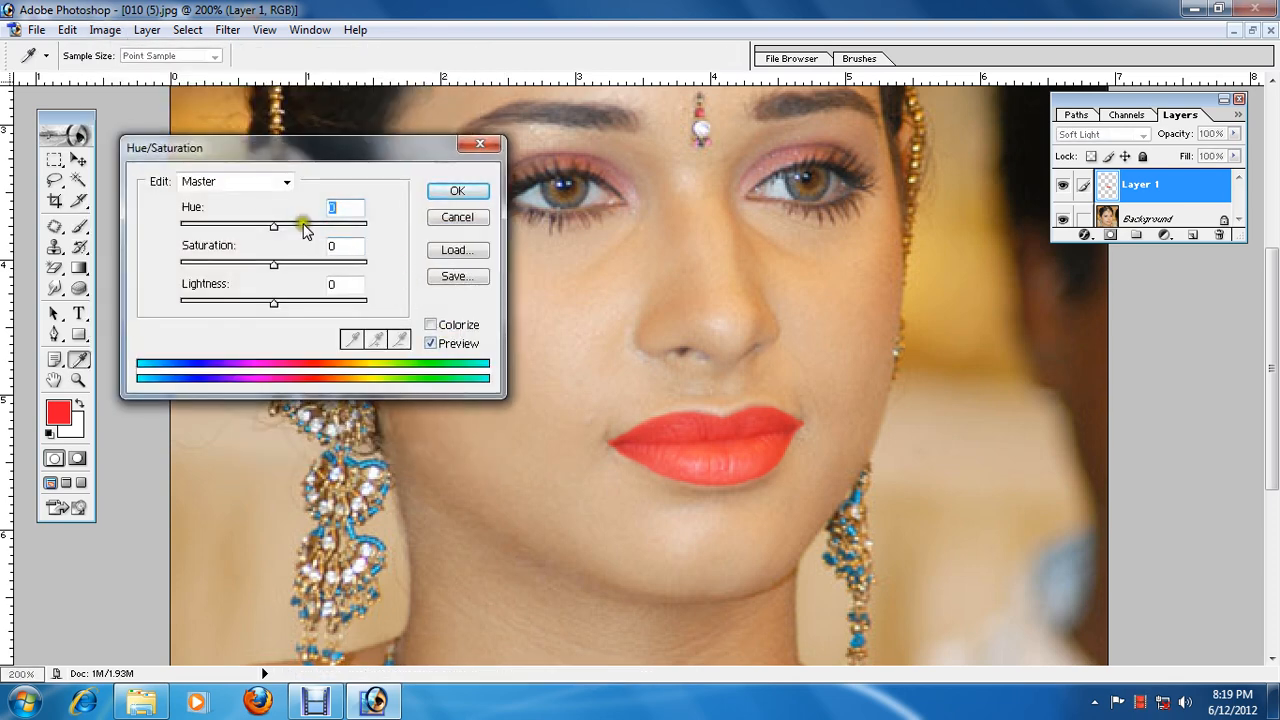
{"action": "left_click_drag", "start_coordinate": [305, 230], "coordinate": [259, 286]}
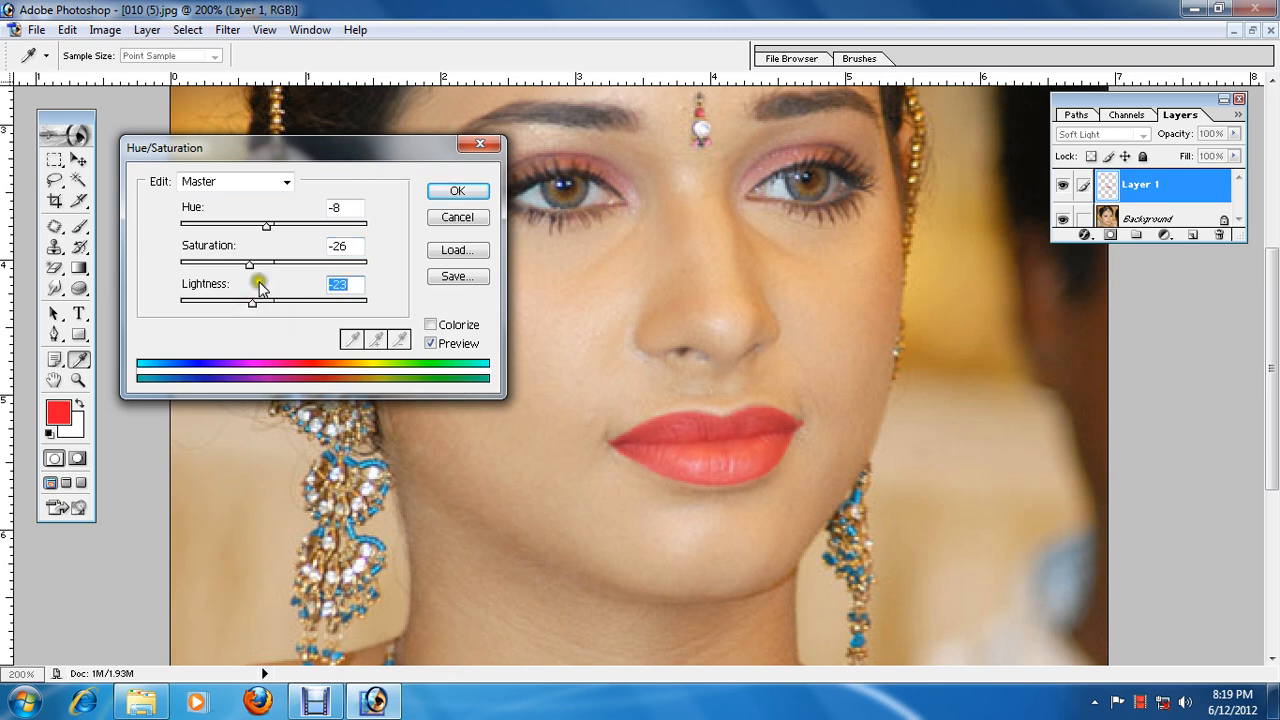
{"action": "left_click_drag", "start_coordinate": [283, 231], "coordinate": [239, 228]}
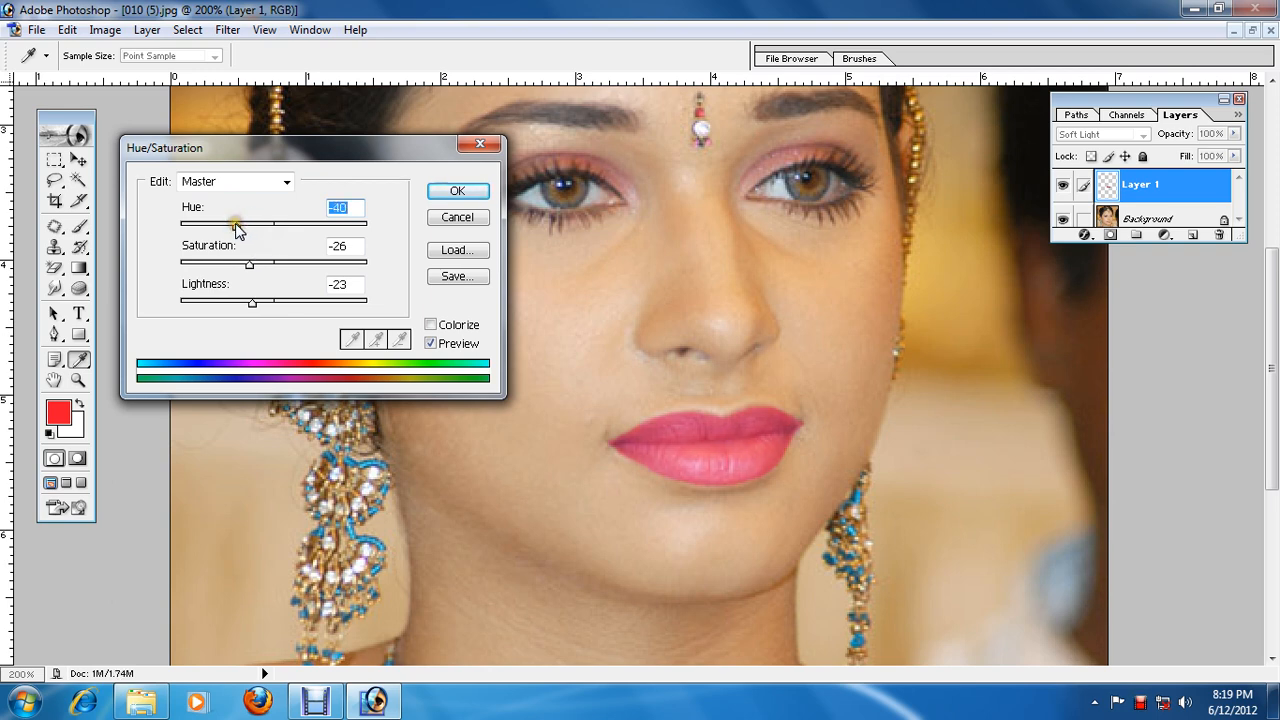
{"action": "left_click", "coordinate": [450, 190]}
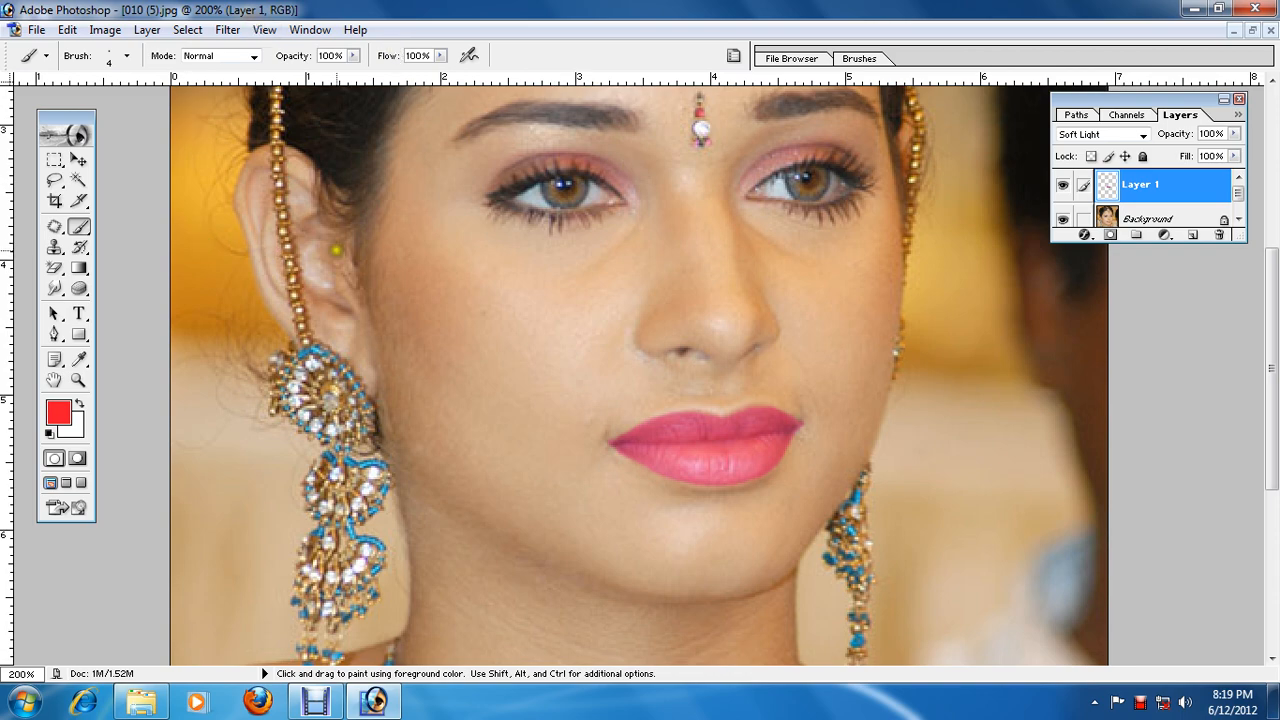
- Save the image in Photoshop PSD format in the Hindhe actars folder under the name 010 (5).1
{"action": "left_click", "coordinate": [36, 29]}
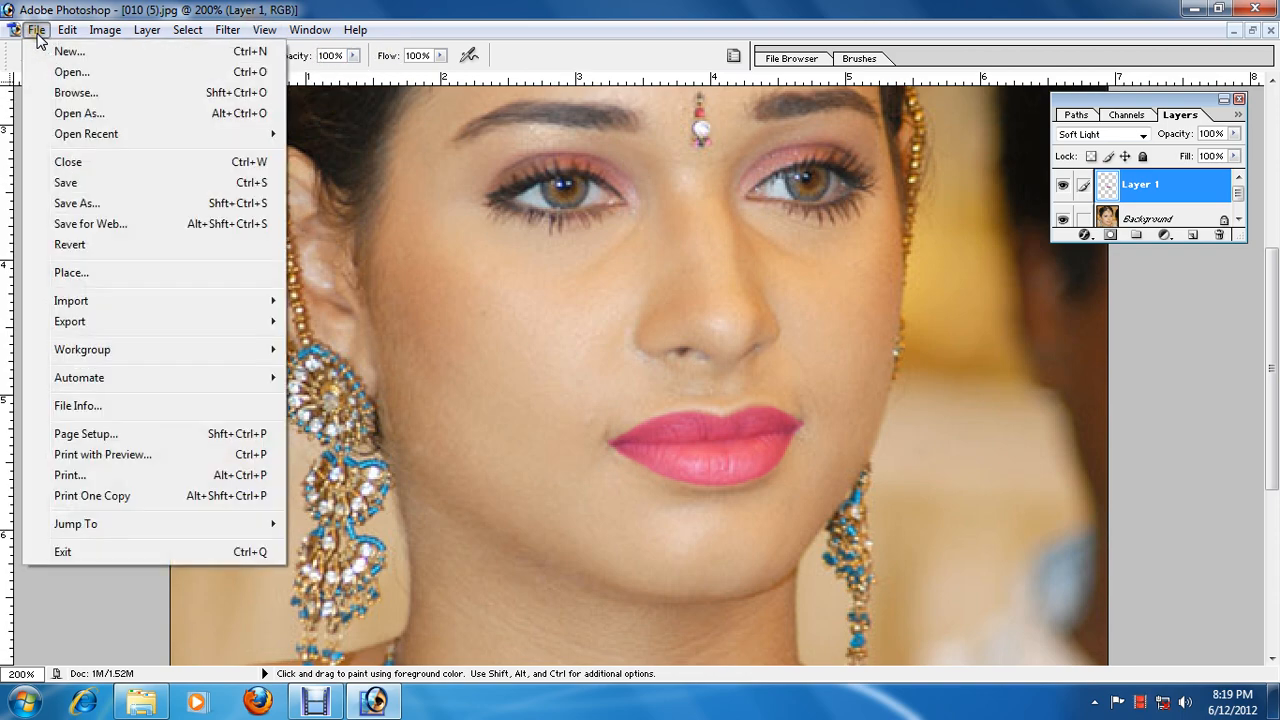
{"action": "left_click", "coordinate": [97, 210]}
{"action": "left_click", "coordinate": [651, 424]}
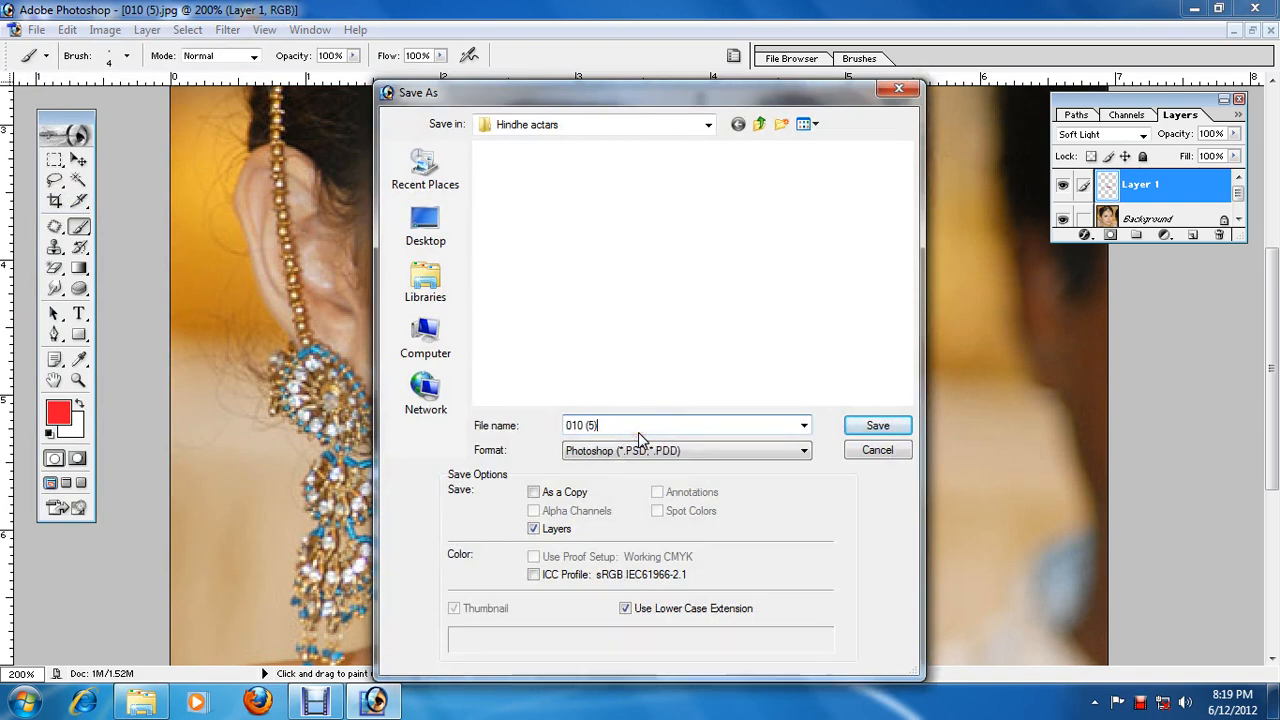
{"action": "type", "text": ".1"}
{"action": "left_click", "coordinate": [866, 430]}
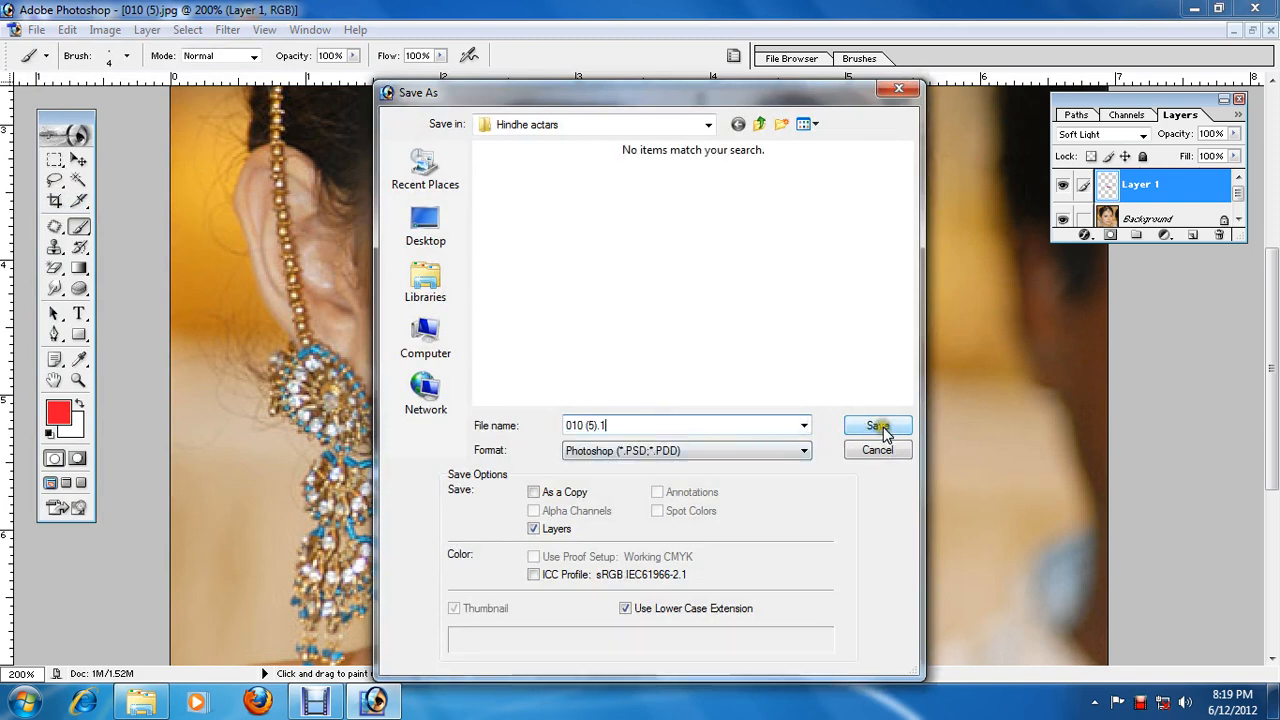
- Save a JPEG copy in the same folder as 010 (15).jpg, adjusting and accepting the JPEG options
{"action": "left_click", "coordinate": [36, 29]}
{"action": "left_click", "coordinate": [103, 205]}
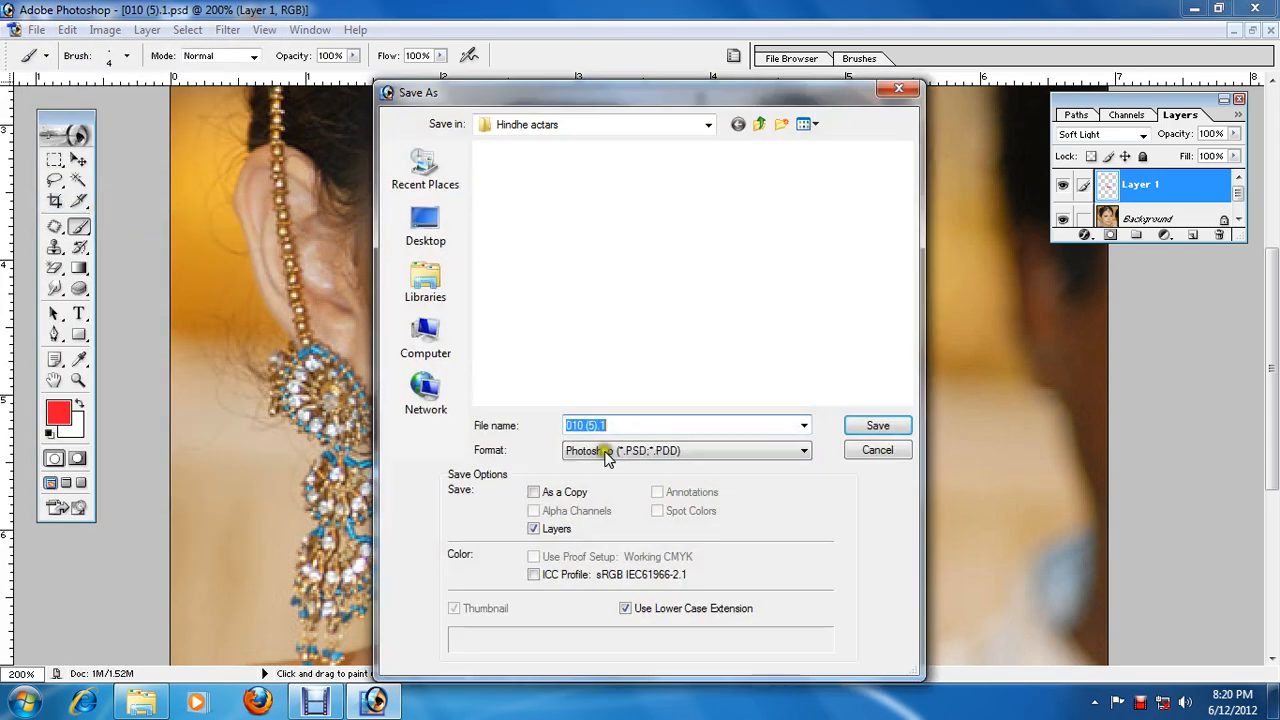
{"action": "left_click", "coordinate": [606, 451]}
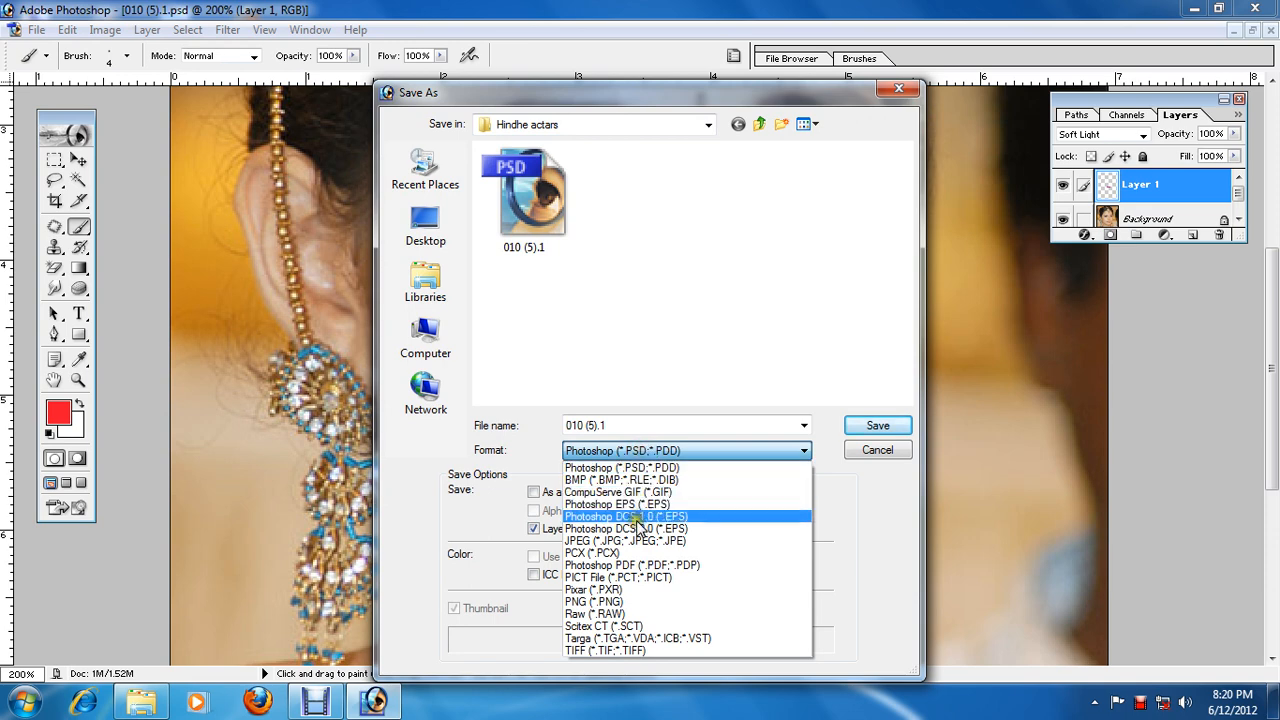
{"action": "left_click", "coordinate": [659, 541]}
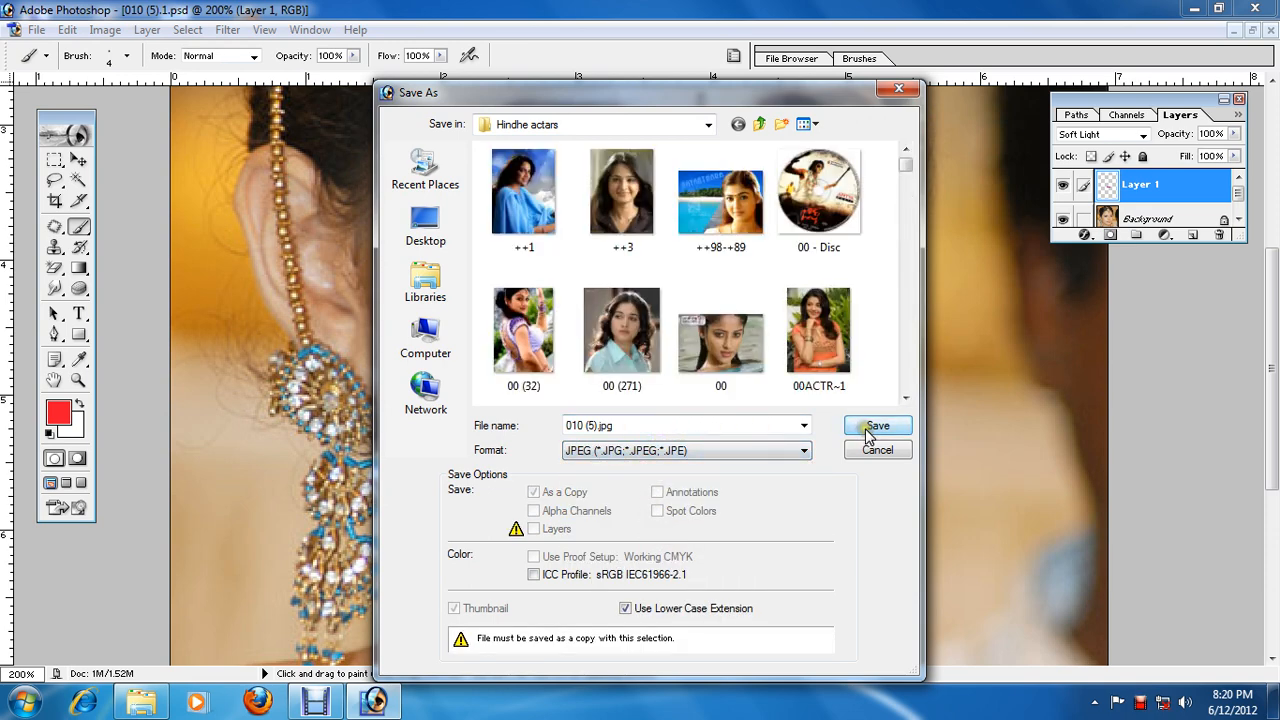
{"action": "left_click", "coordinate": [590, 427]}
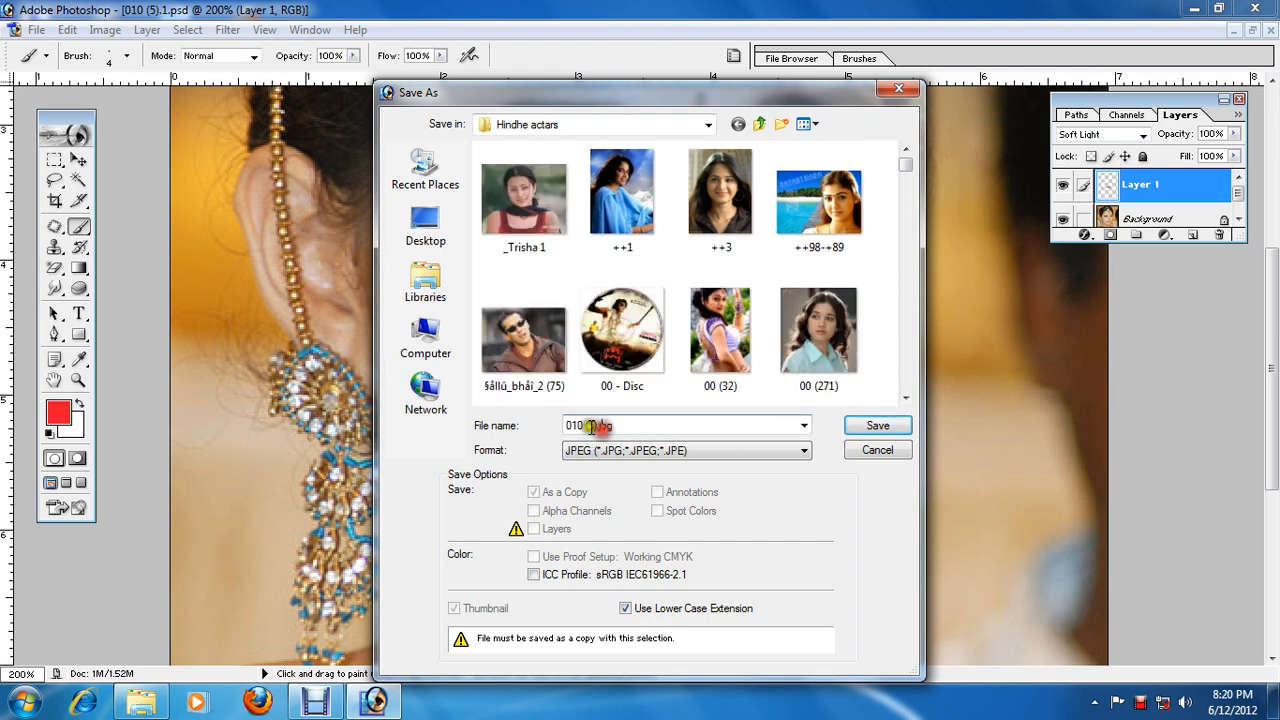
{"action": "left_click", "coordinate": [591, 427]}
{"action": "type", "text": "1"}
{"action": "left_click", "coordinate": [857, 426]}
{"action": "left_click", "coordinate": [876, 427]}
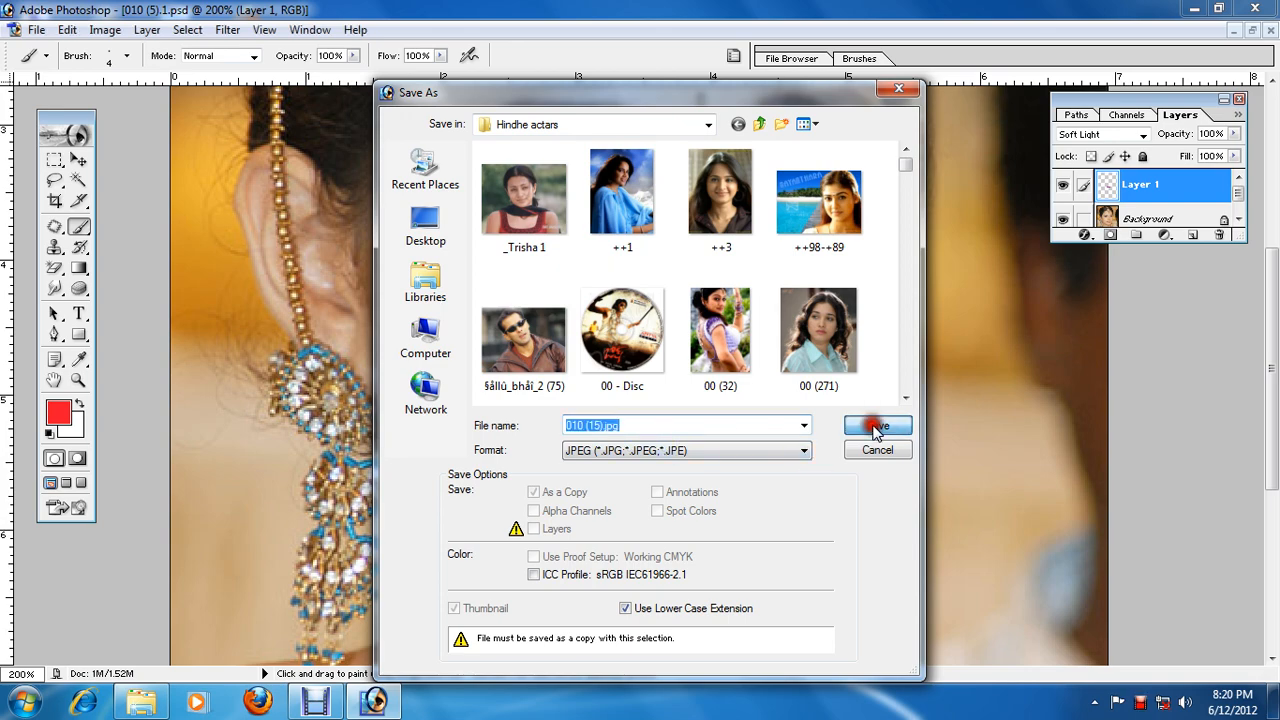
{"action": "left_click_drag", "start_coordinate": [618, 320], "coordinate": [715, 330]}
{"action": "left_click", "coordinate": [774, 222]}
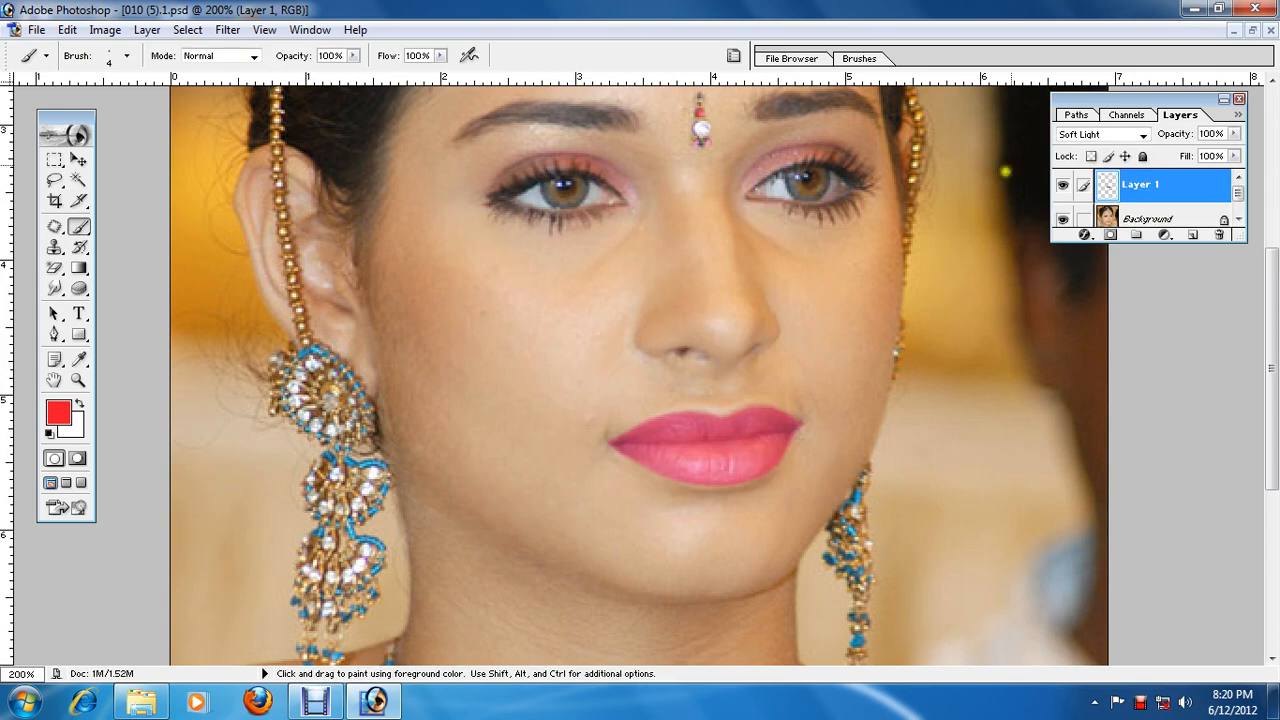
- Close the saved 010 (5).1.psd document
{"action": "left_click", "coordinate": [1253, 32]}
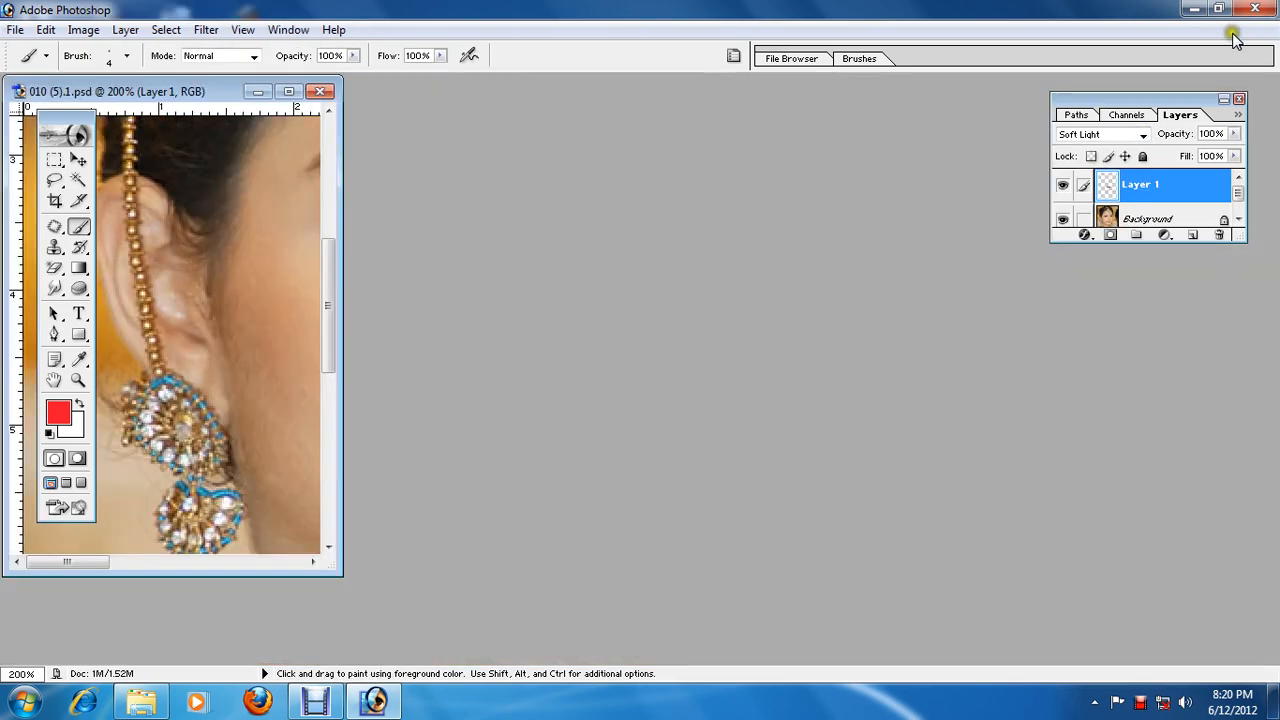
{"action": "left_click", "coordinate": [319, 91]}
- Open the original photo 010 (5).jpg from the Hindhe actars folder
{"action": "double_click", "coordinate": [452, 204]}
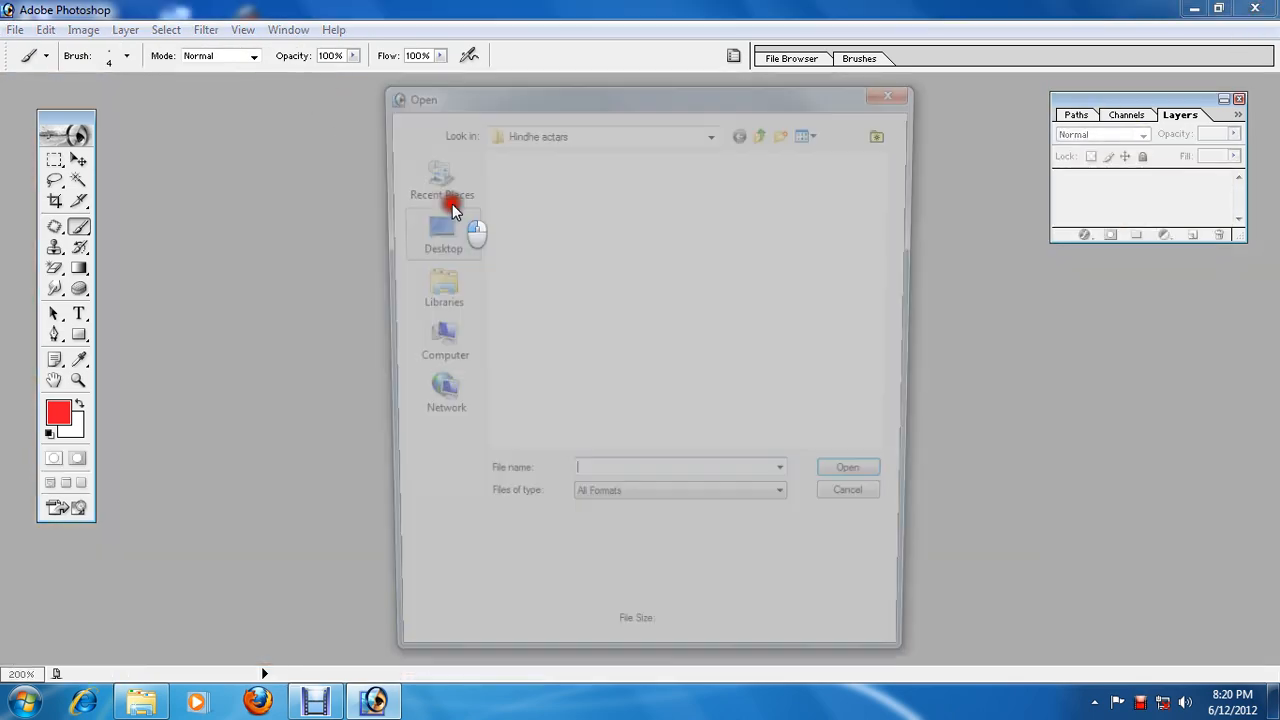
{"action": "left_click", "coordinate": [529, 338]}
{"action": "scroll", "coordinate": [515, 347], "scroll_direction": "down", "scroll_amount": 5}
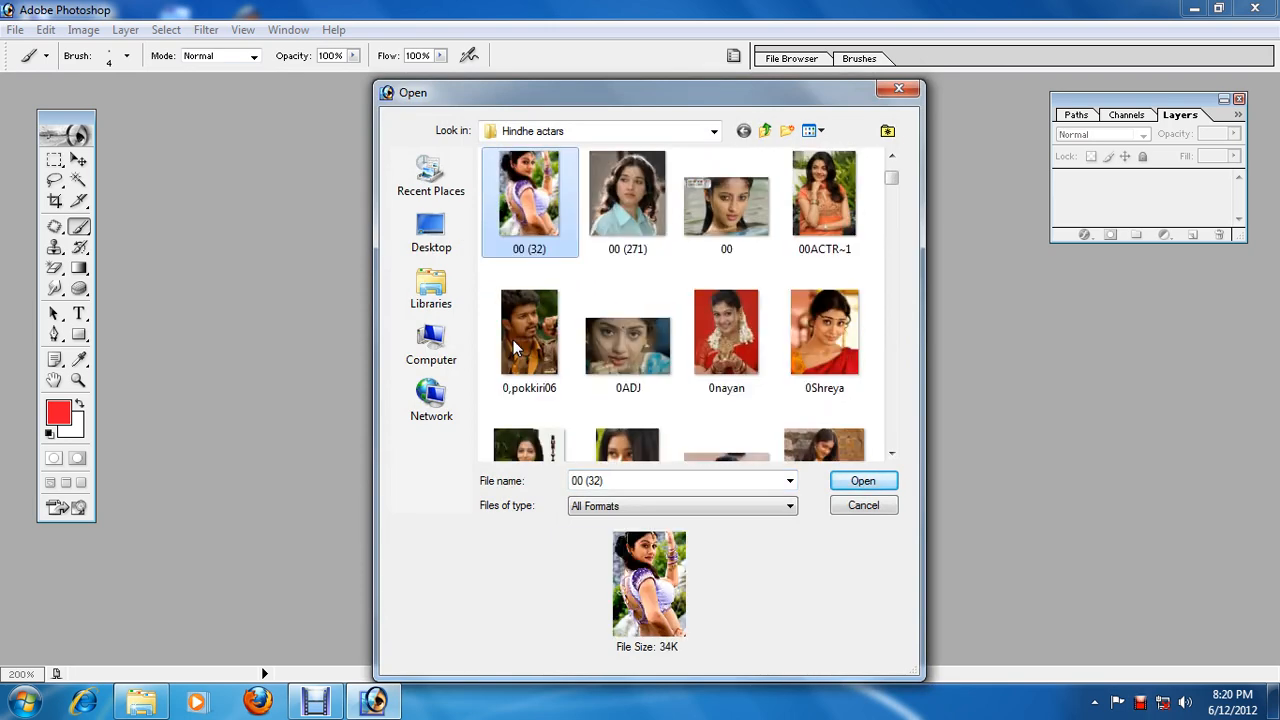
{"action": "scroll", "coordinate": [514, 346], "scroll_direction": "down", "scroll_amount": 6}
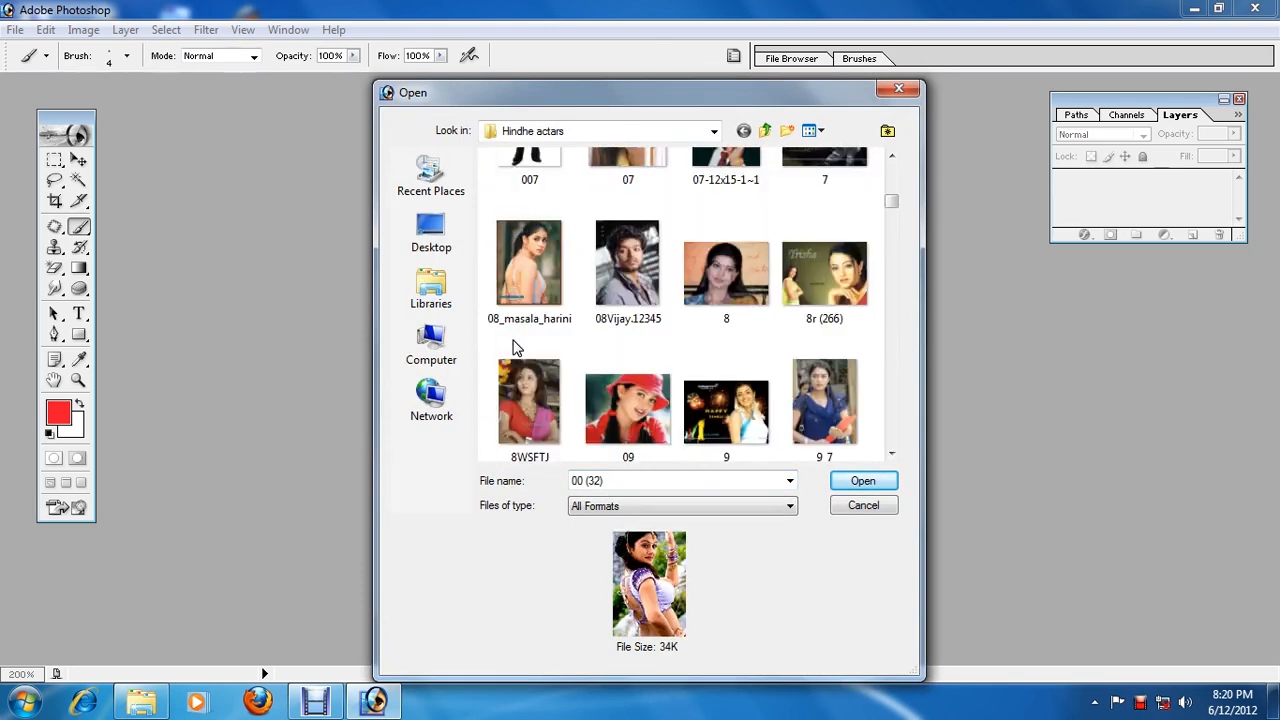
{"action": "scroll", "coordinate": [515, 347], "scroll_direction": "down", "scroll_amount": 6}
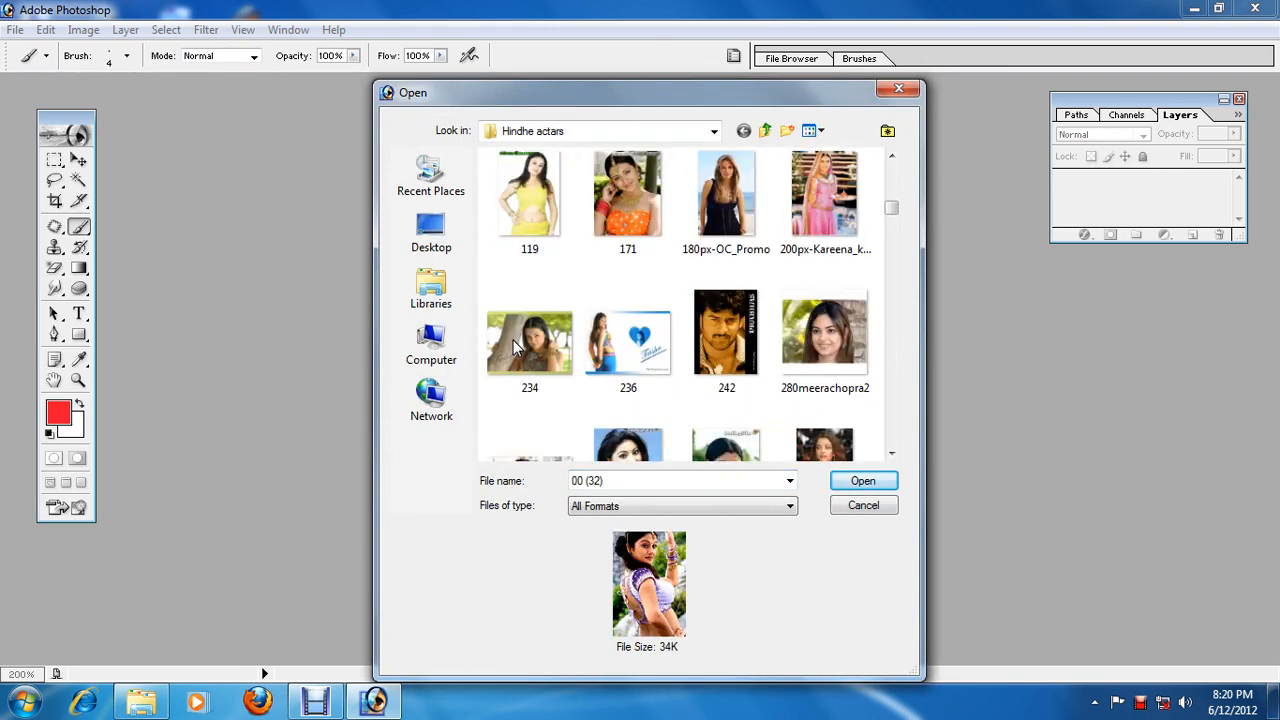
{"action": "scroll", "coordinate": [515, 347], "scroll_direction": "down", "scroll_amount": 6}
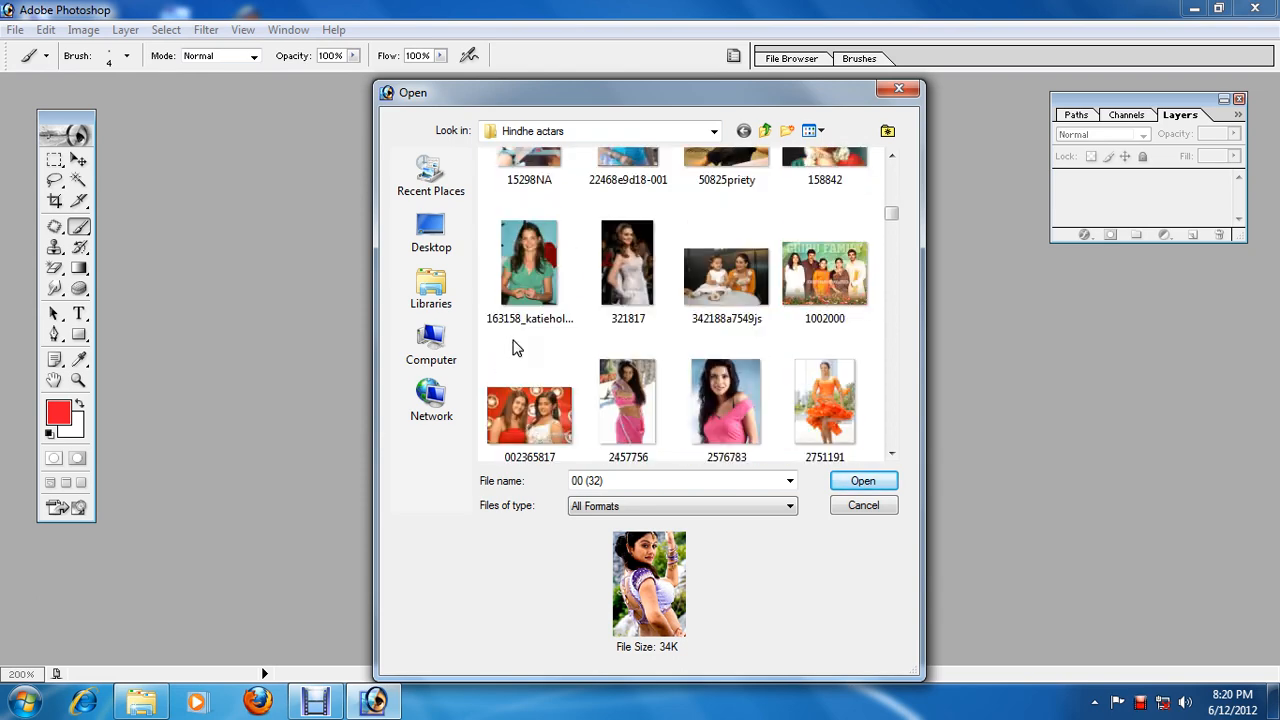
{"action": "scroll", "coordinate": [515, 347], "scroll_direction": "down", "scroll_amount": 3}
{"action": "scroll", "coordinate": [515, 347], "scroll_direction": "up", "scroll_amount": 6}
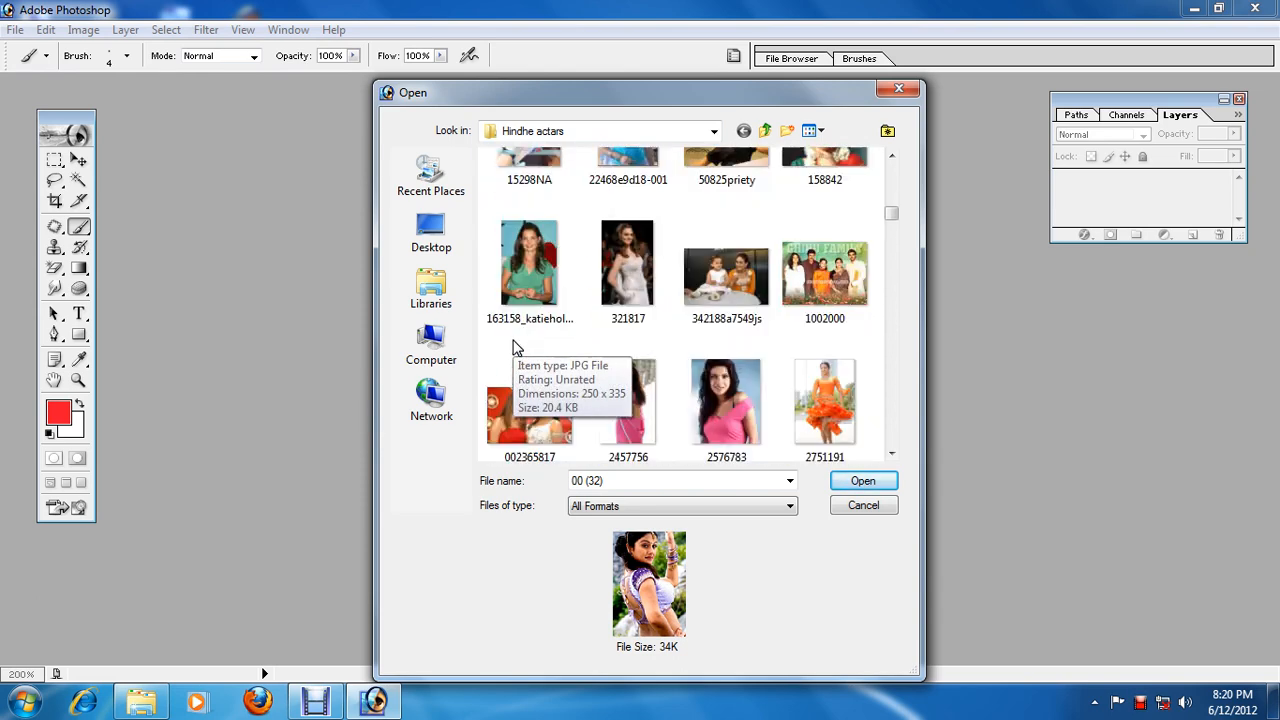
{"action": "scroll", "coordinate": [515, 347], "scroll_direction": "up", "scroll_amount": 8}
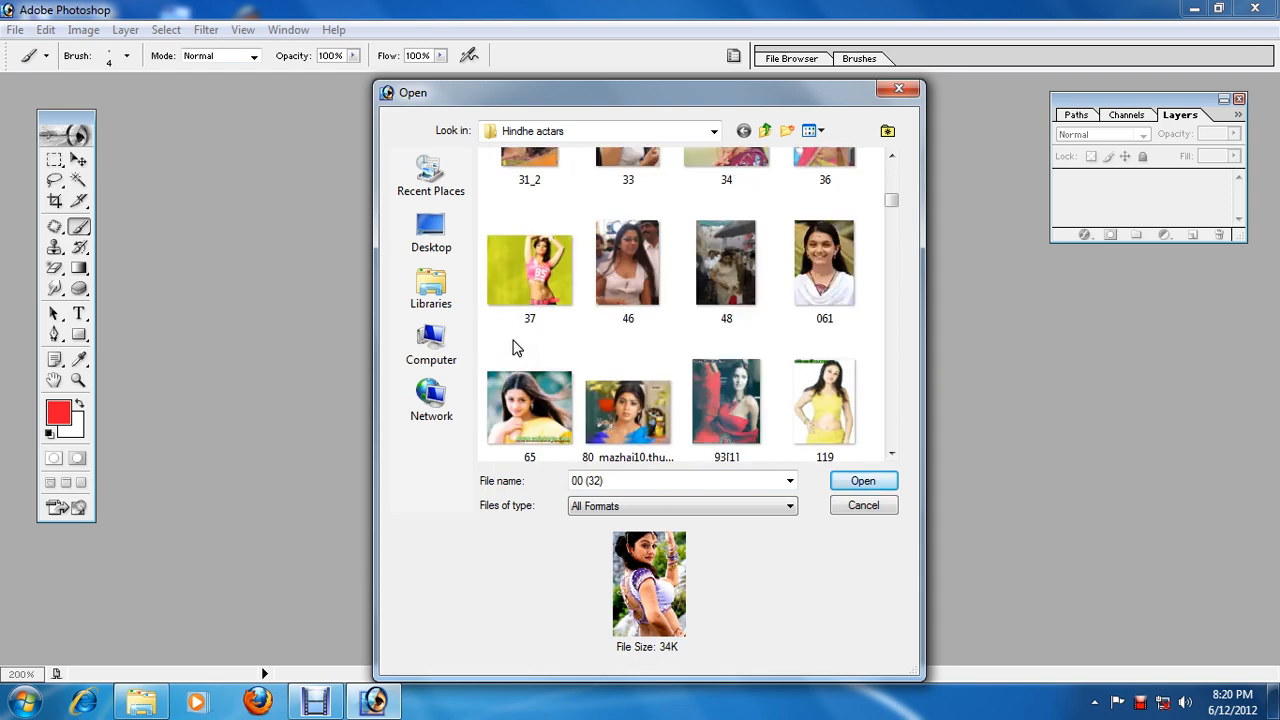
{"action": "scroll", "coordinate": [515, 347], "scroll_direction": "up", "scroll_amount": 6}
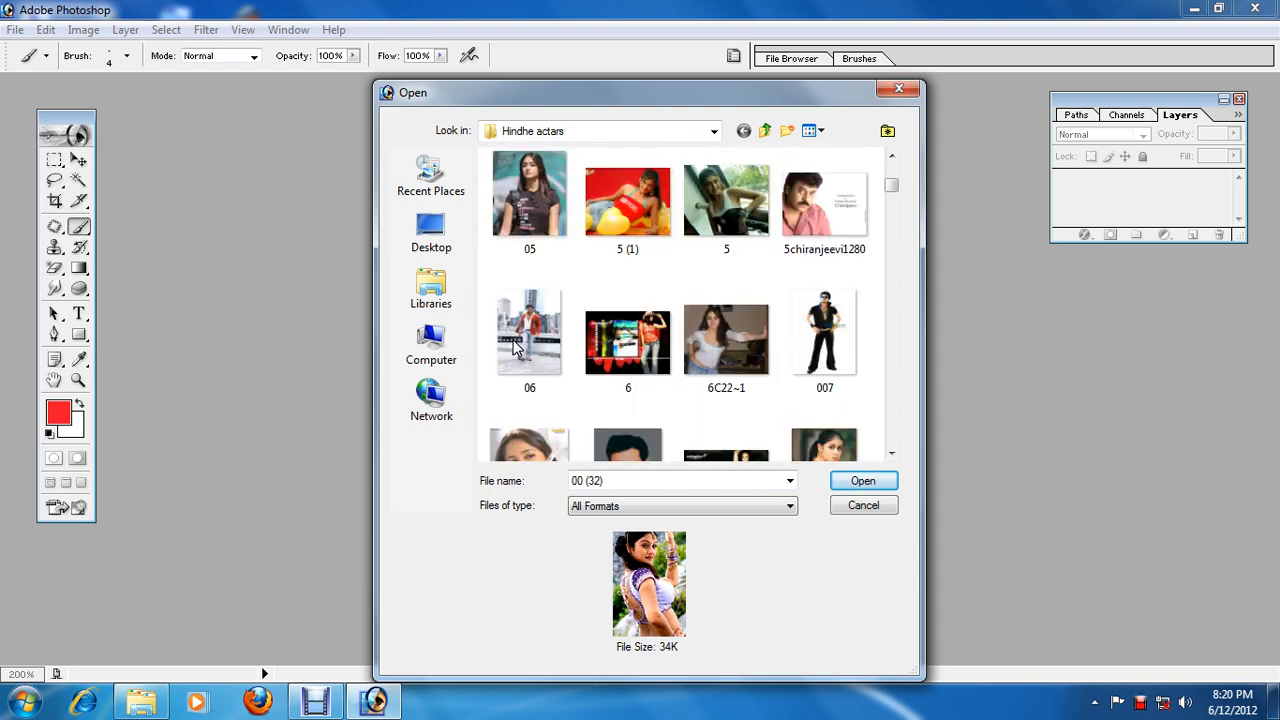
{"action": "scroll", "coordinate": [515, 347], "scroll_direction": "down", "scroll_amount": 2}
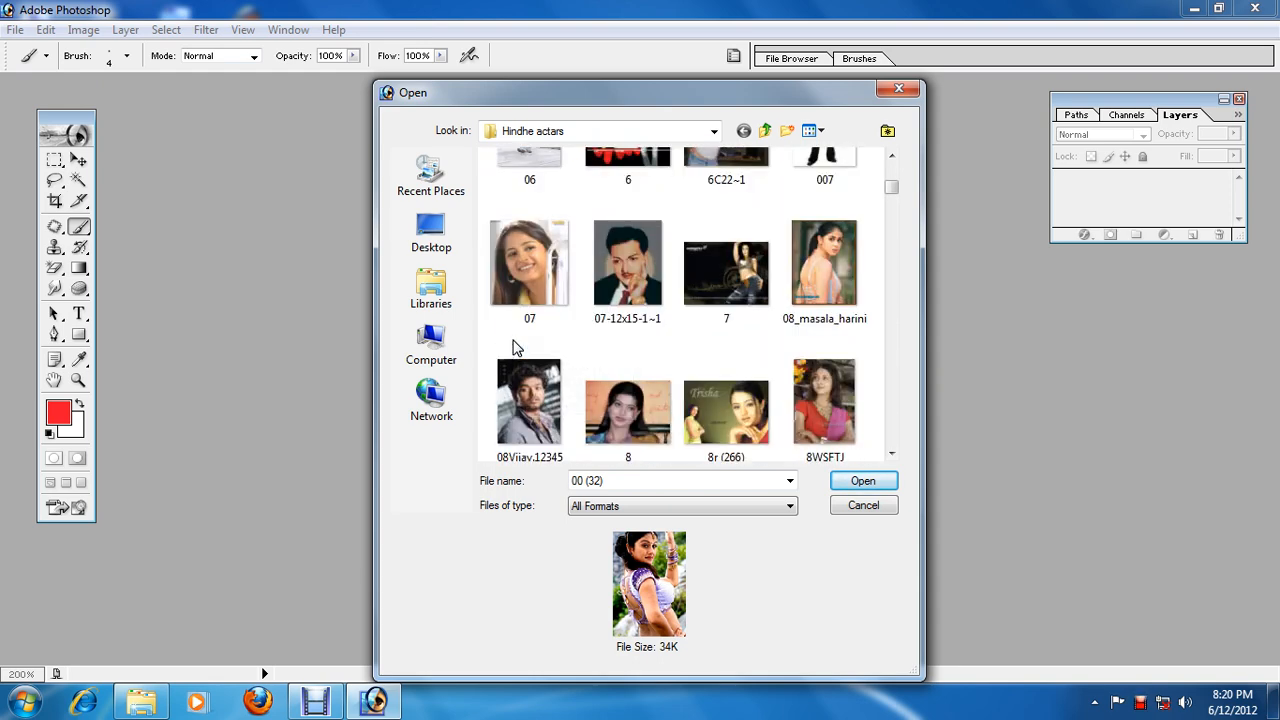
{"action": "scroll", "coordinate": [515, 347], "scroll_direction": "up", "scroll_amount": 2}
{"action": "scroll", "coordinate": [515, 347], "scroll_direction": "up", "scroll_amount": 15}
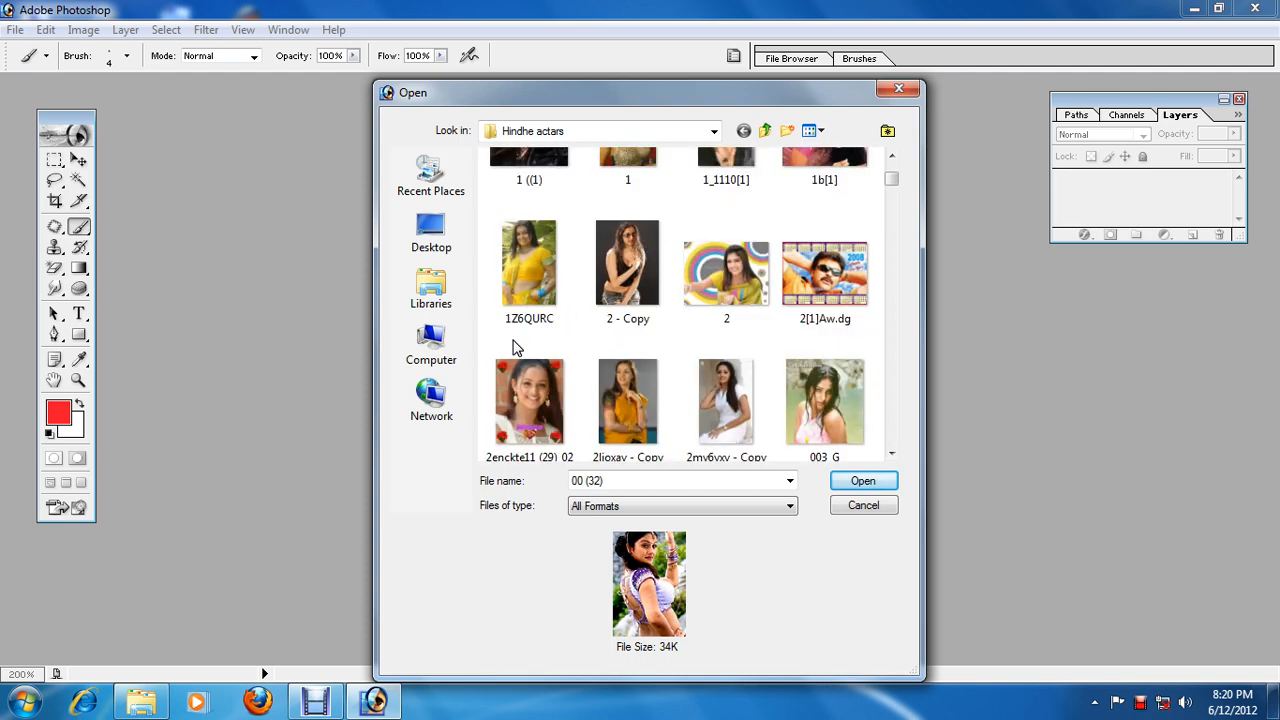
{"action": "scroll", "coordinate": [515, 345], "scroll_direction": "up", "scroll_amount": 1}
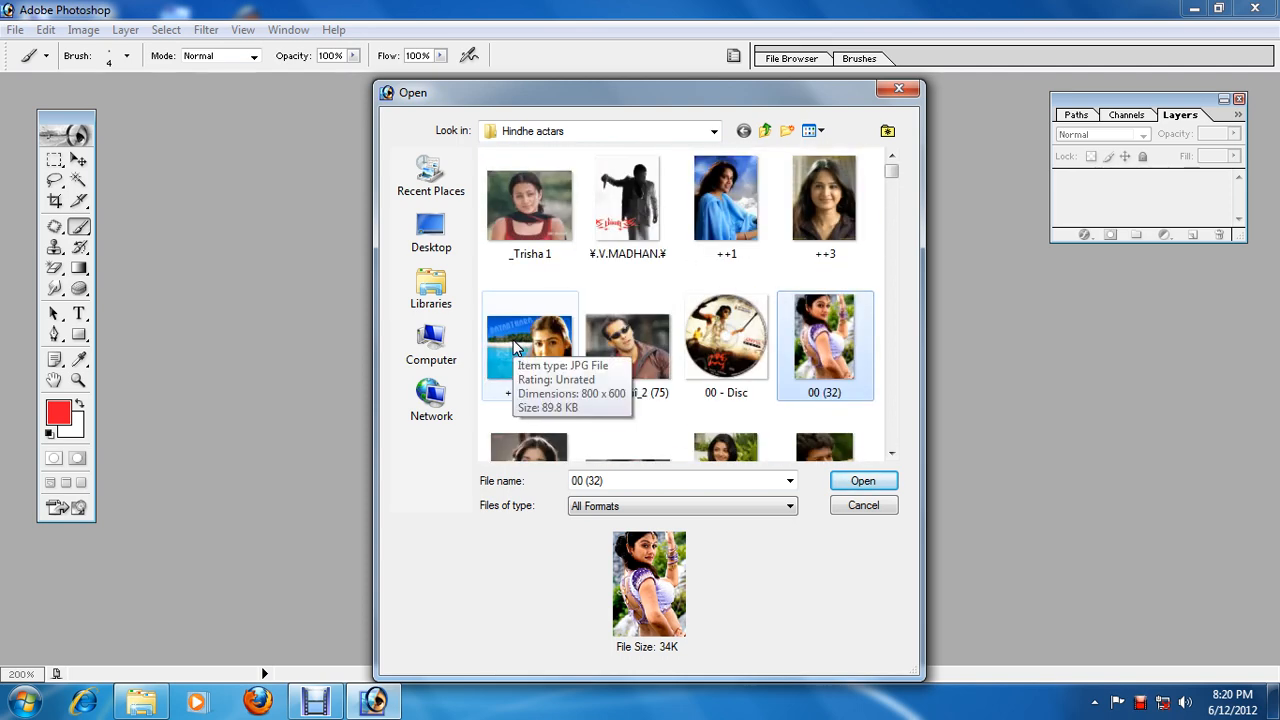
{"action": "scroll", "coordinate": [515, 345], "scroll_direction": "down", "scroll_amount": 2}
{"action": "scroll", "coordinate": [515, 347], "scroll_direction": "down", "scroll_amount": 2}
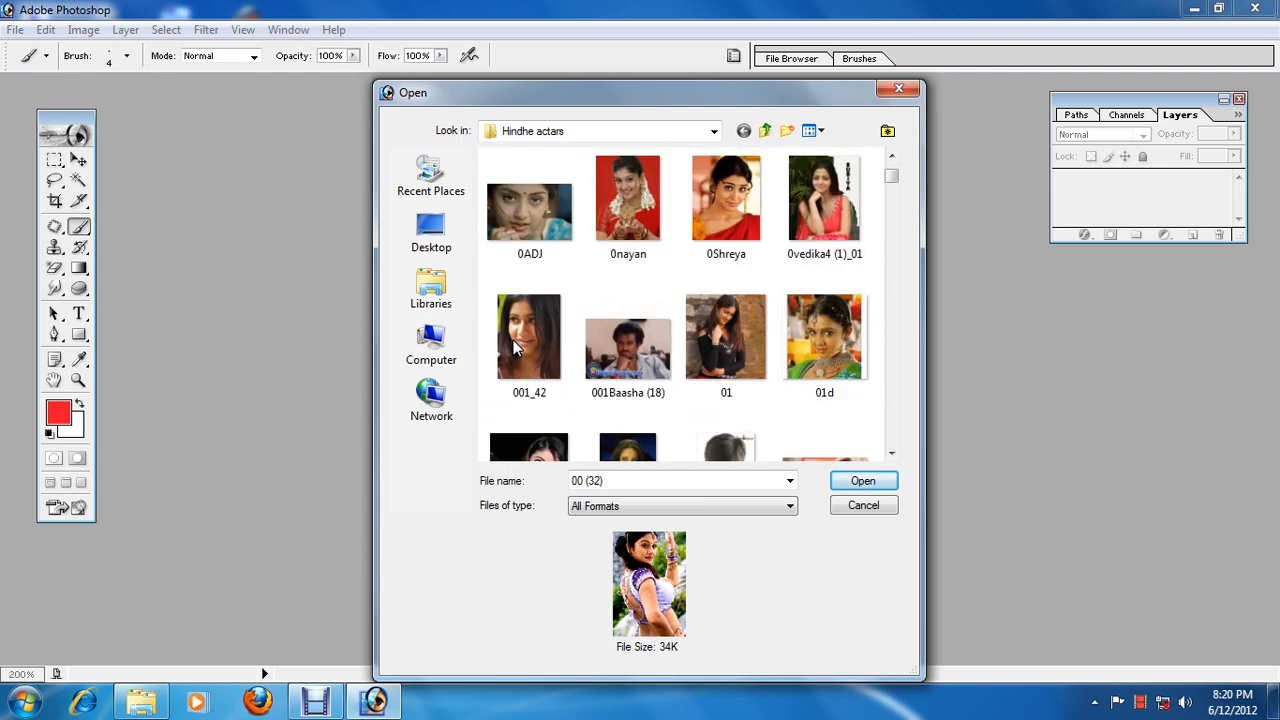
{"action": "scroll", "coordinate": [513, 340], "scroll_direction": "down", "scroll_amount": 2}
{"action": "scroll", "coordinate": [515, 345], "scroll_direction": "down", "scroll_amount": 2}
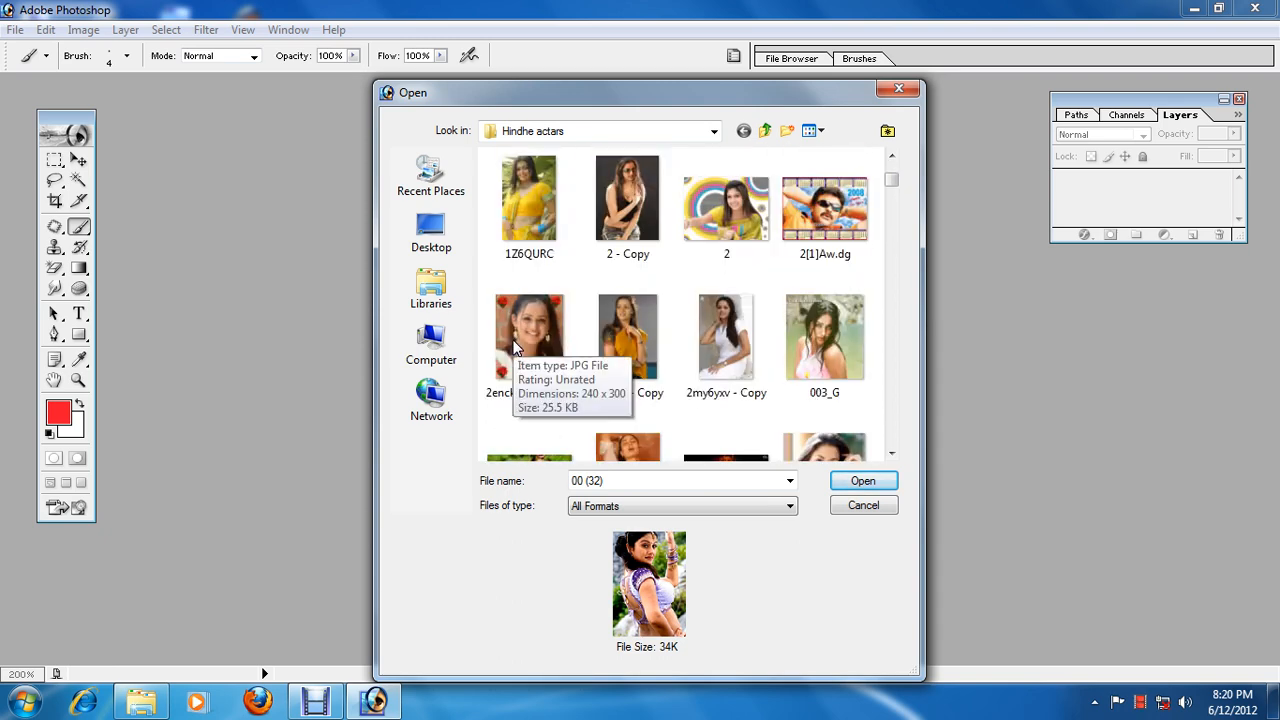
{"action": "scroll", "coordinate": [515, 345], "scroll_direction": "down", "scroll_amount": 6}
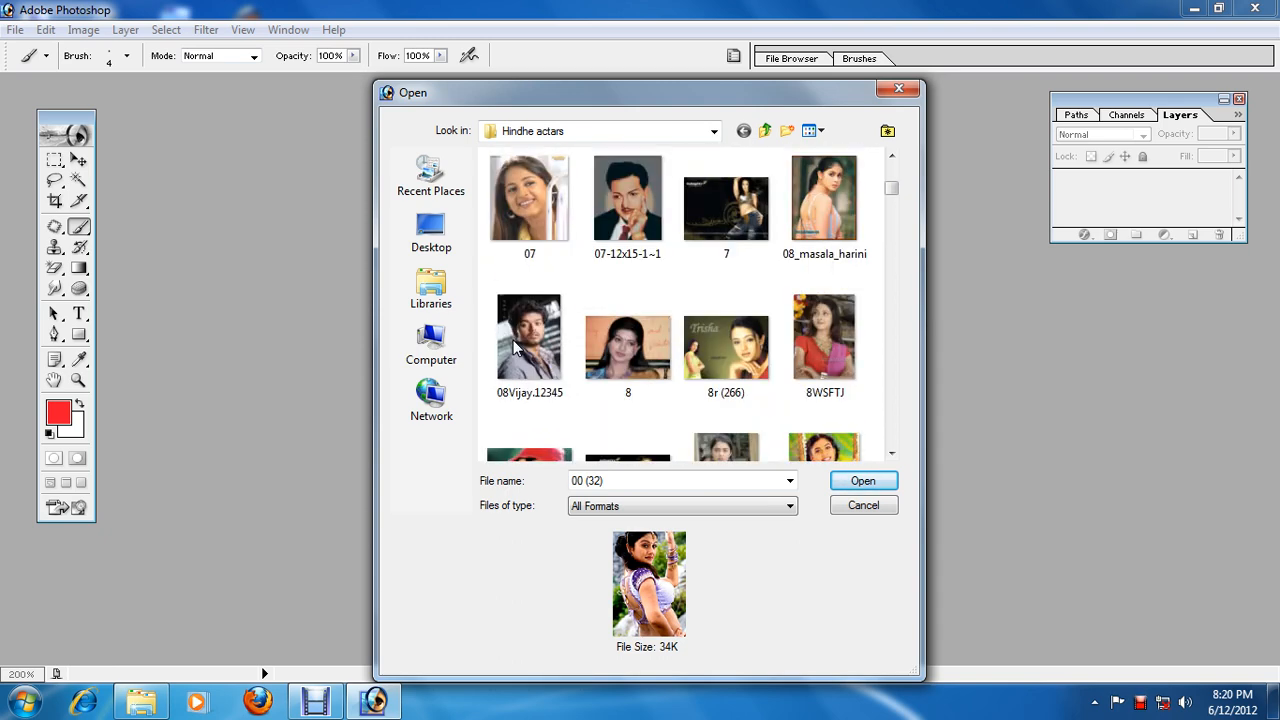
{"action": "scroll", "coordinate": [515, 345], "scroll_direction": "down", "scroll_amount": 2}
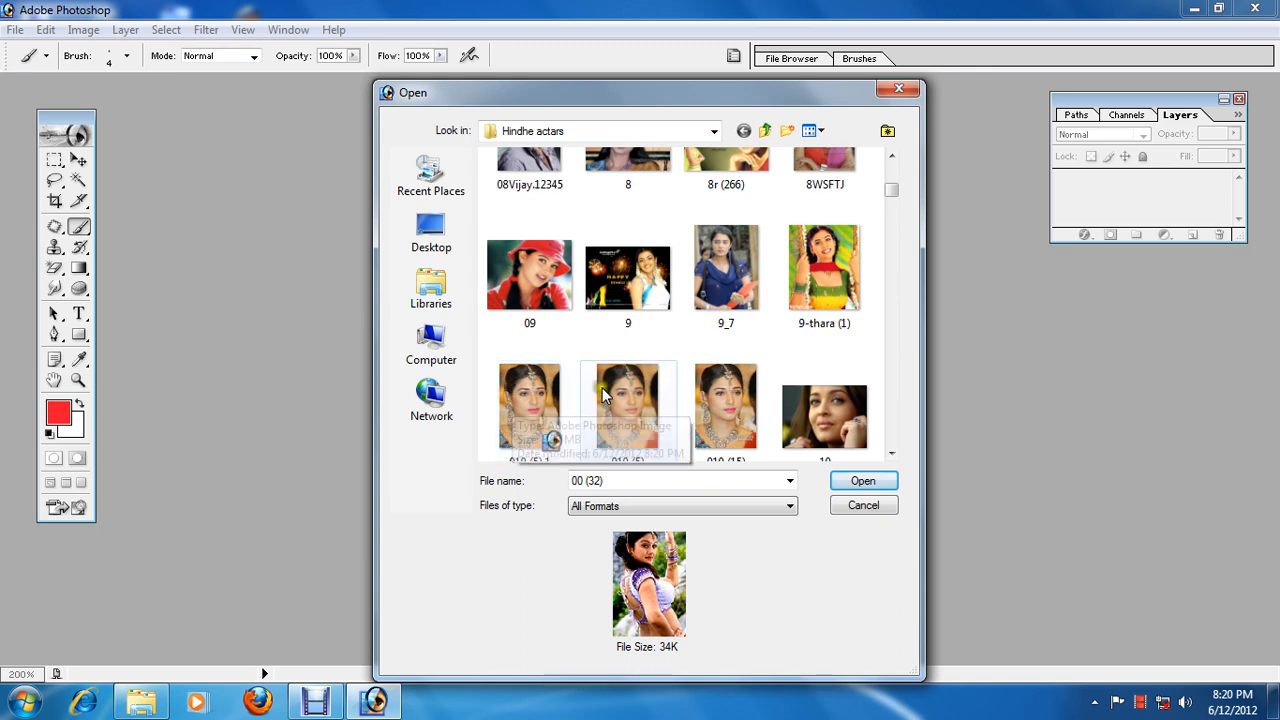
{"action": "left_click", "coordinate": [604, 395]}
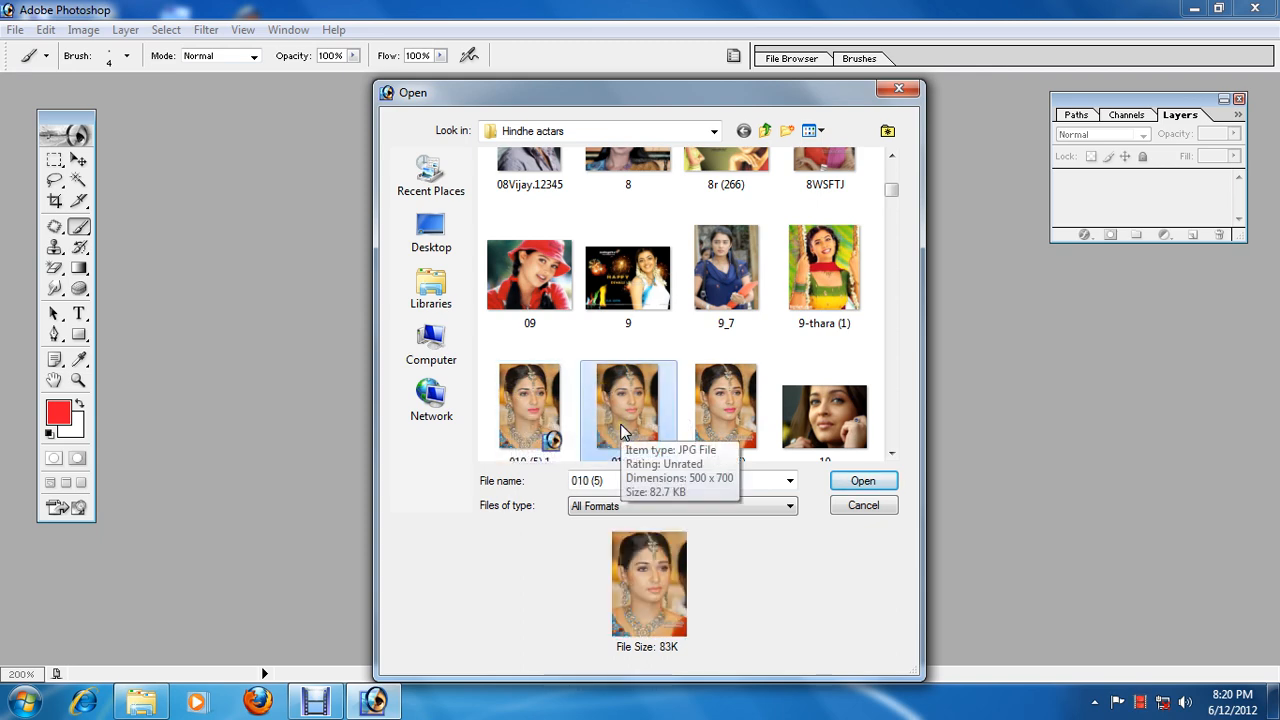
{"action": "double_click", "coordinate": [620, 423]}
- Open the recolored copy 010 (15).jpg from the same folder alongside the original
{"action": "key", "text": "ctrl+o"}
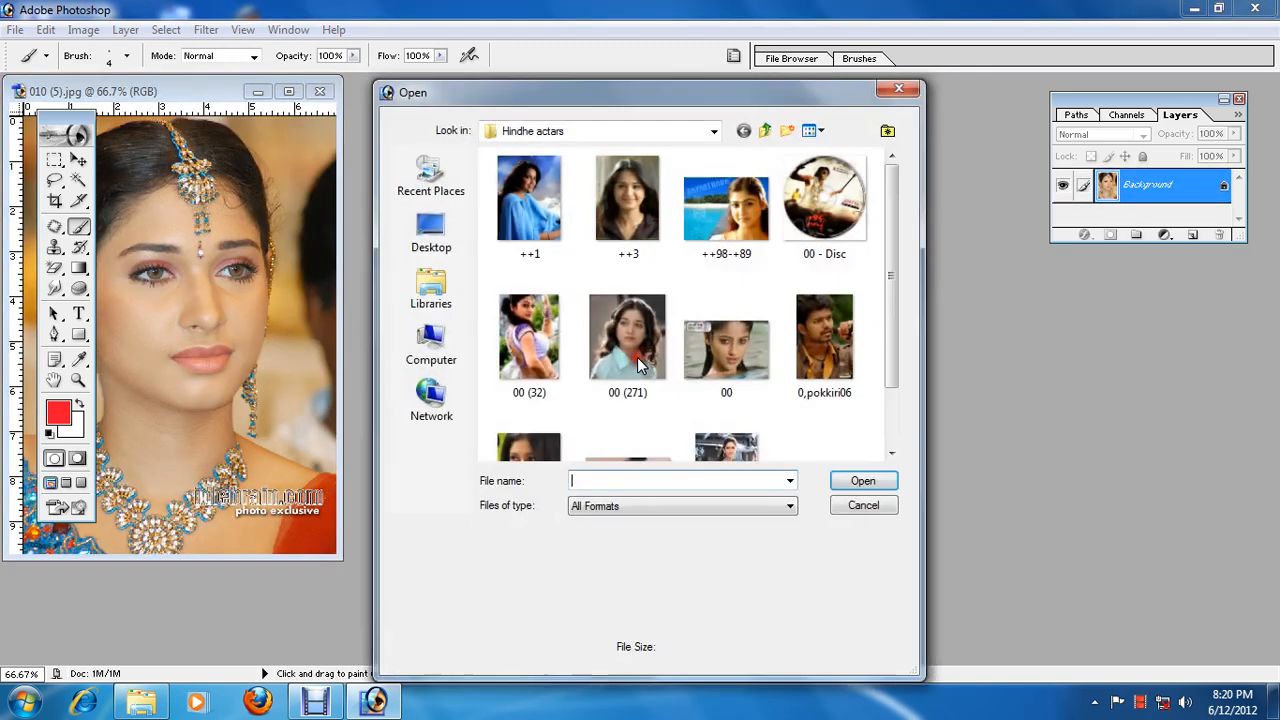
{"action": "left_click", "coordinate": [615, 392]}
{"action": "scroll", "coordinate": [622, 362], "scroll_direction": "down", "scroll_amount": 1}
{"action": "scroll", "coordinate": [622, 362], "scroll_direction": "down", "scroll_amount": 8}
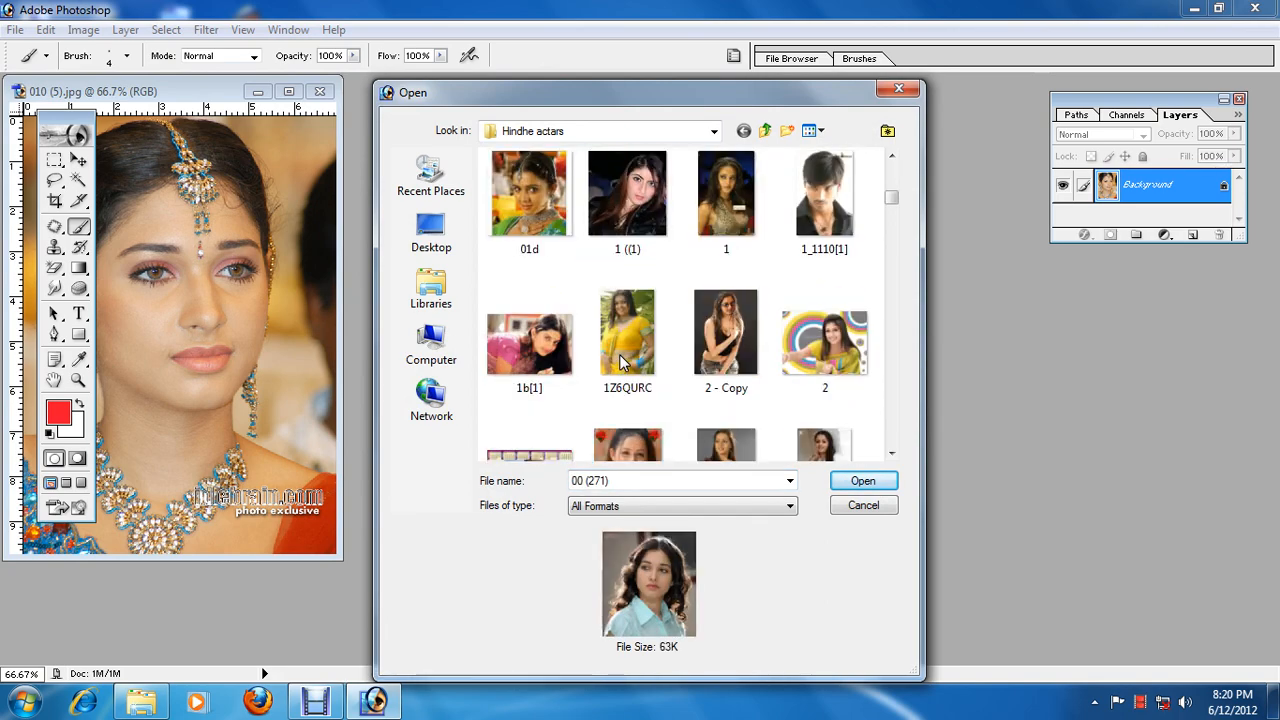
{"action": "scroll", "coordinate": [622, 362], "scroll_direction": "down", "scroll_amount": 2}
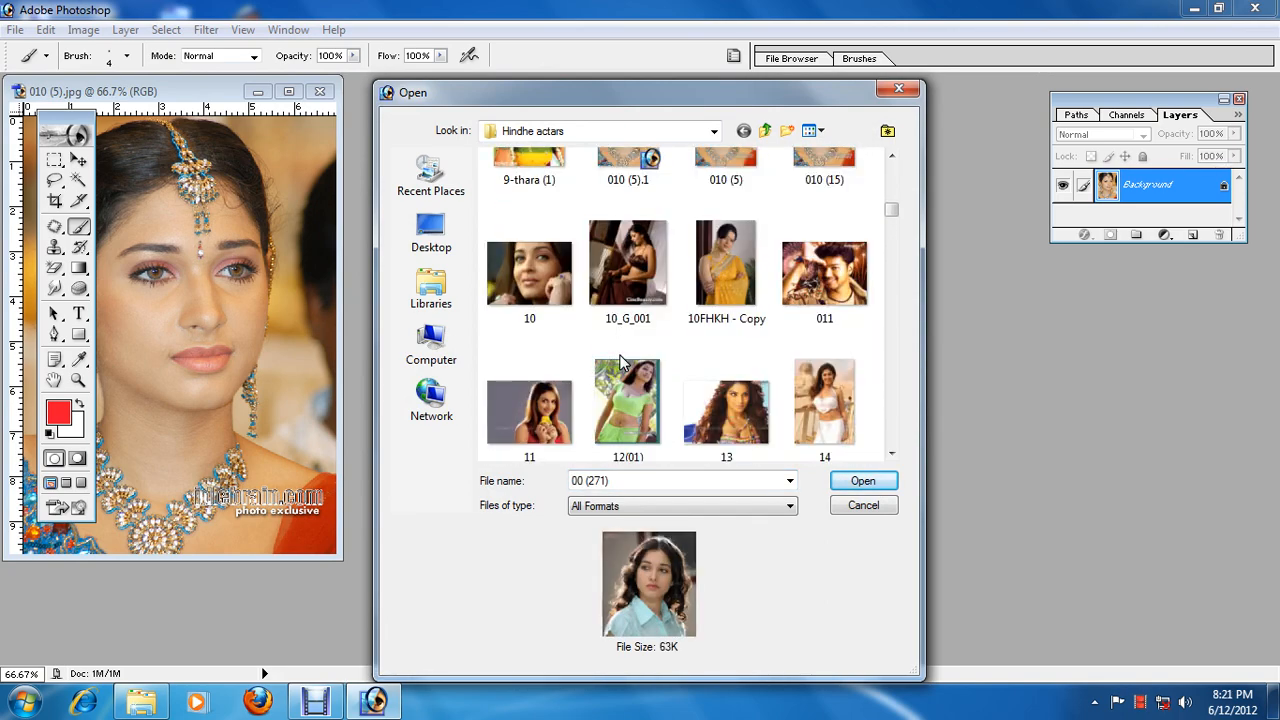
{"action": "scroll", "coordinate": [622, 362], "scroll_direction": "up", "scroll_amount": 2}
{"action": "left_click", "coordinate": [822, 345]}
{"action": "double_click", "coordinate": [822, 345]}
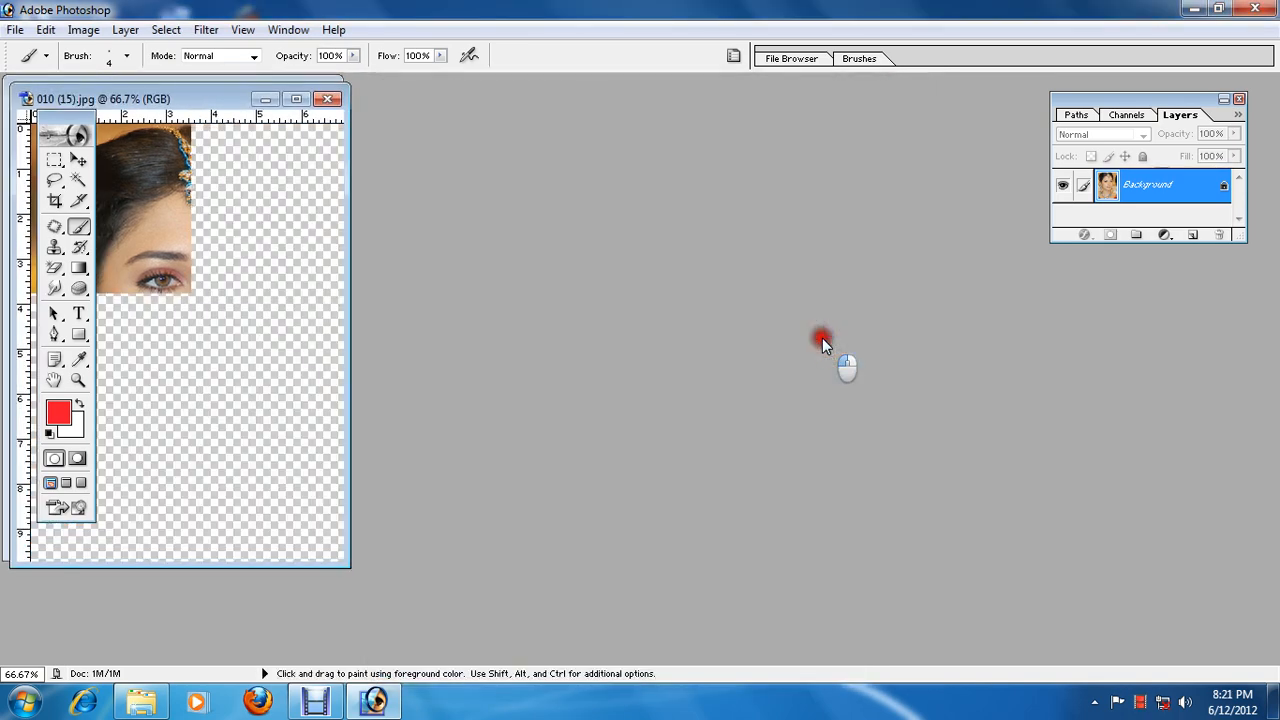
- Arrange the two image windows side by side, with 010 (5).jpg to the left of 010 (15).jpg
{"action": "left_click_drag", "start_coordinate": [203, 100], "coordinate": [818, 116]}
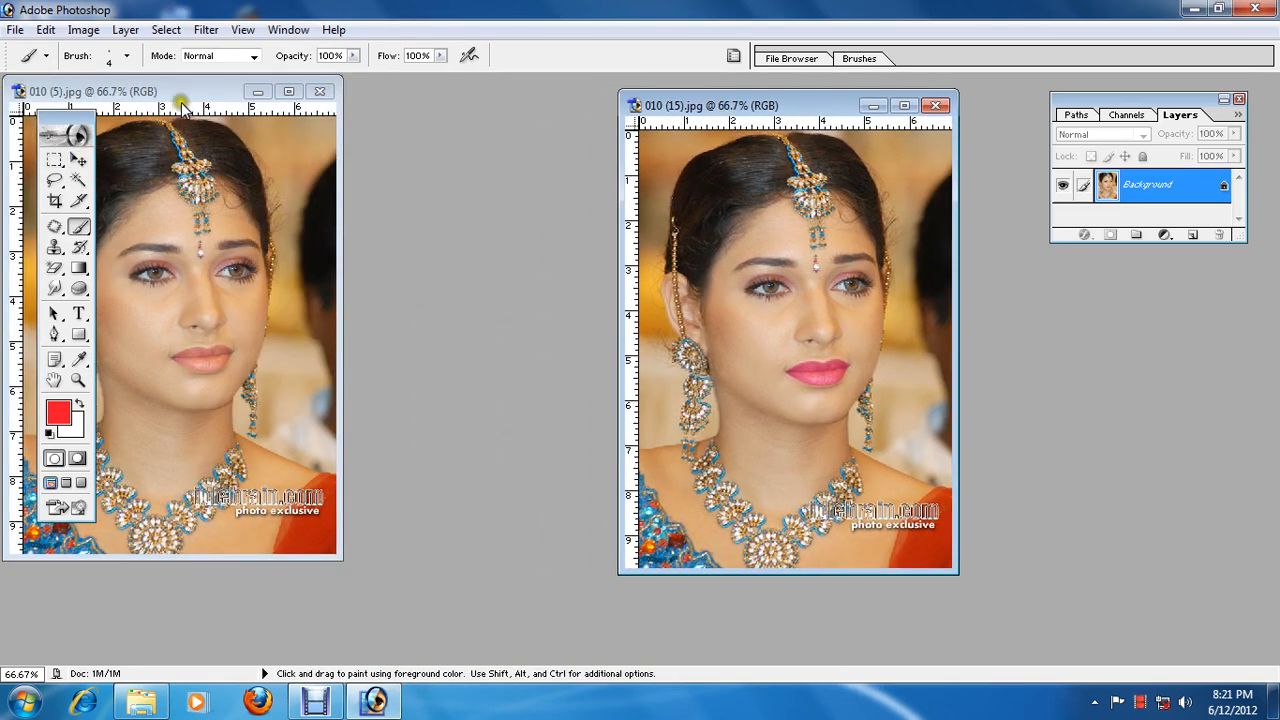
{"action": "left_click", "coordinate": [315, 154]}
{"action": "left_click_drag", "start_coordinate": [170, 97], "coordinate": [410, 119]}
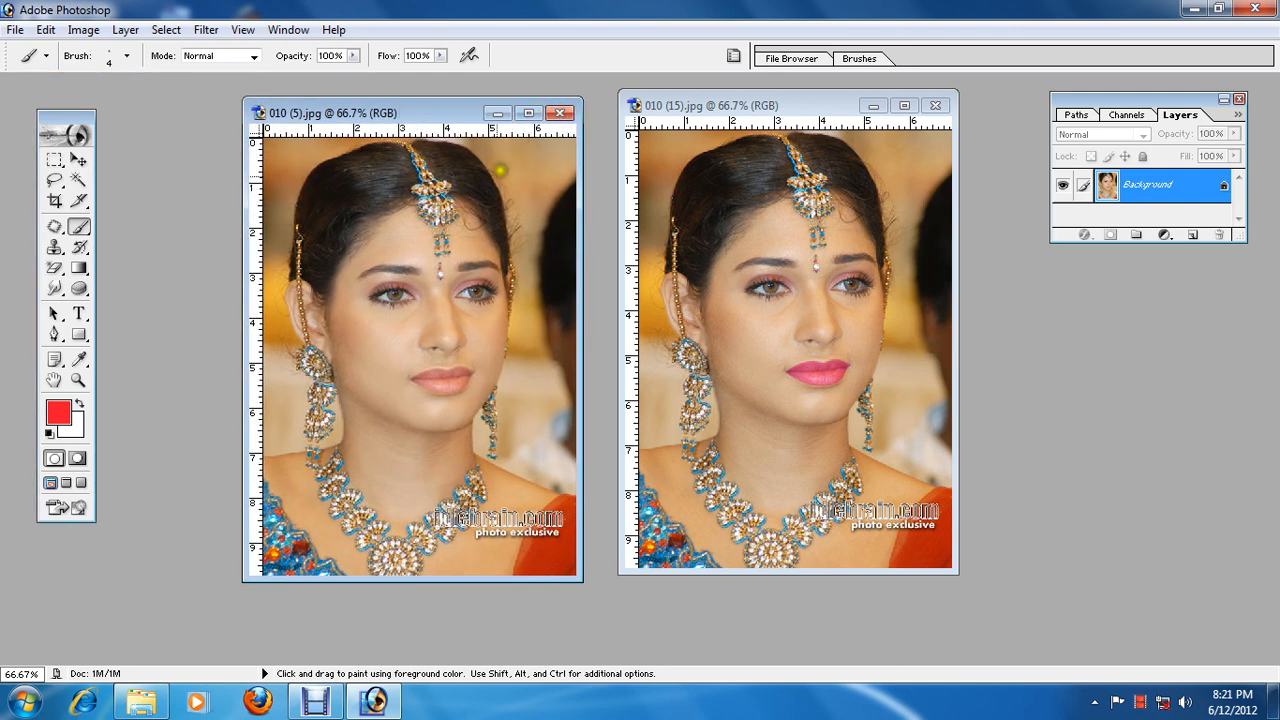
- Examine the original lips in 010 (5).jpg at 200% magnification, centred in the image window
{"action": "left_click", "coordinate": [54, 380]}
{"action": "left_click", "coordinate": [78, 380]}
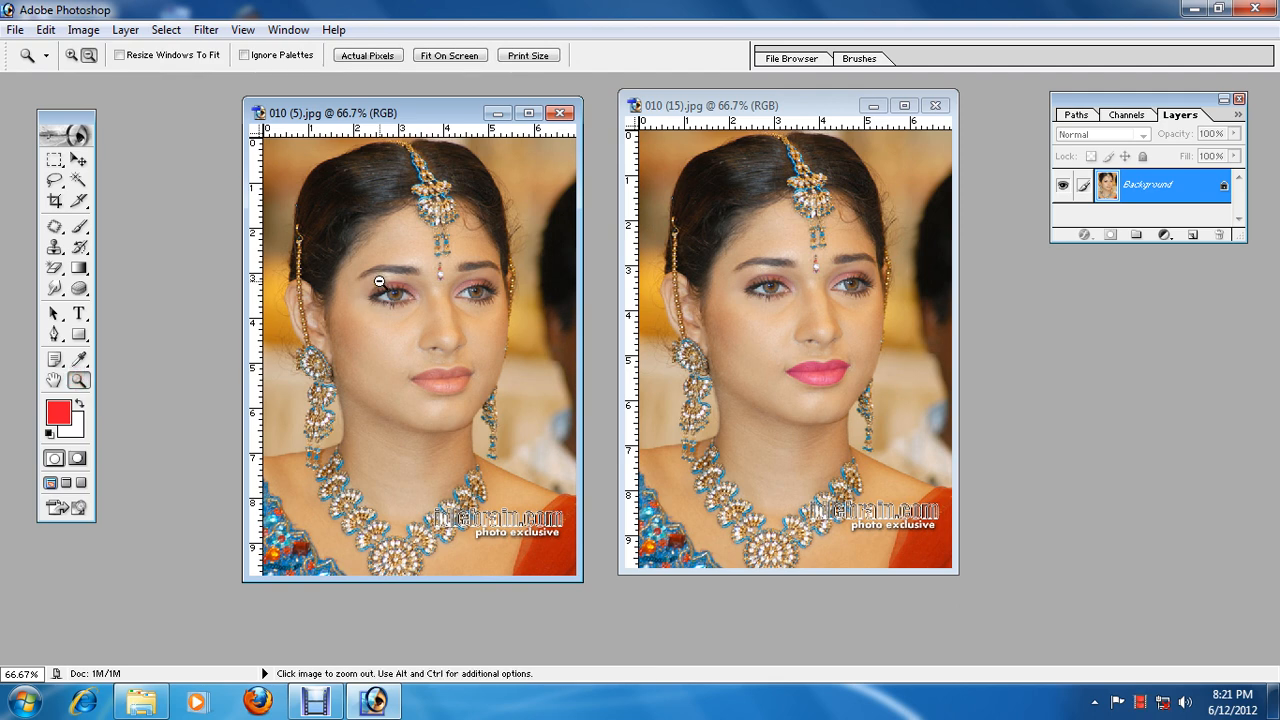
{"action": "key", "text": "ctrl+plus"}
{"action": "key", "text": "ctrl+plus"}
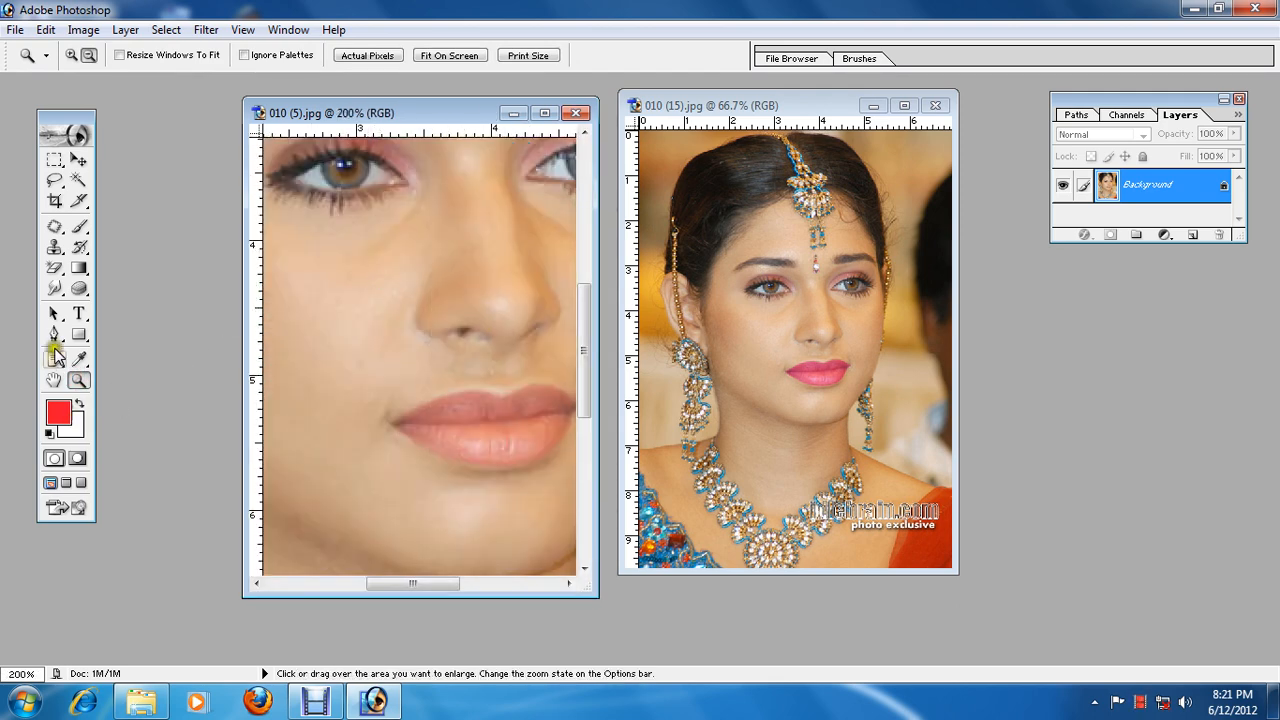
{"action": "left_click", "coordinate": [54, 380]}
{"action": "left_click_drag", "start_coordinate": [340, 337], "coordinate": [285, 260]}
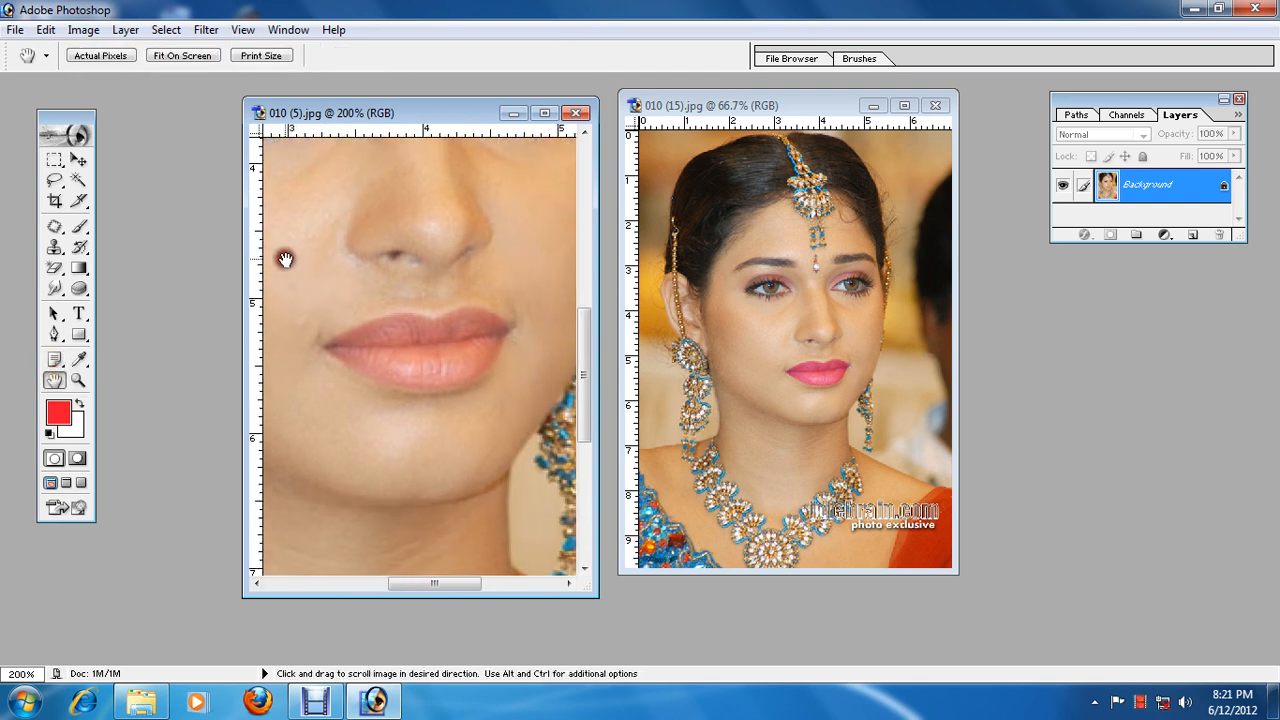
- Examine the recolored lips in 010 (15).jpg at 300% magnification for comparison with the original
{"action": "left_click", "coordinate": [749, 270]}
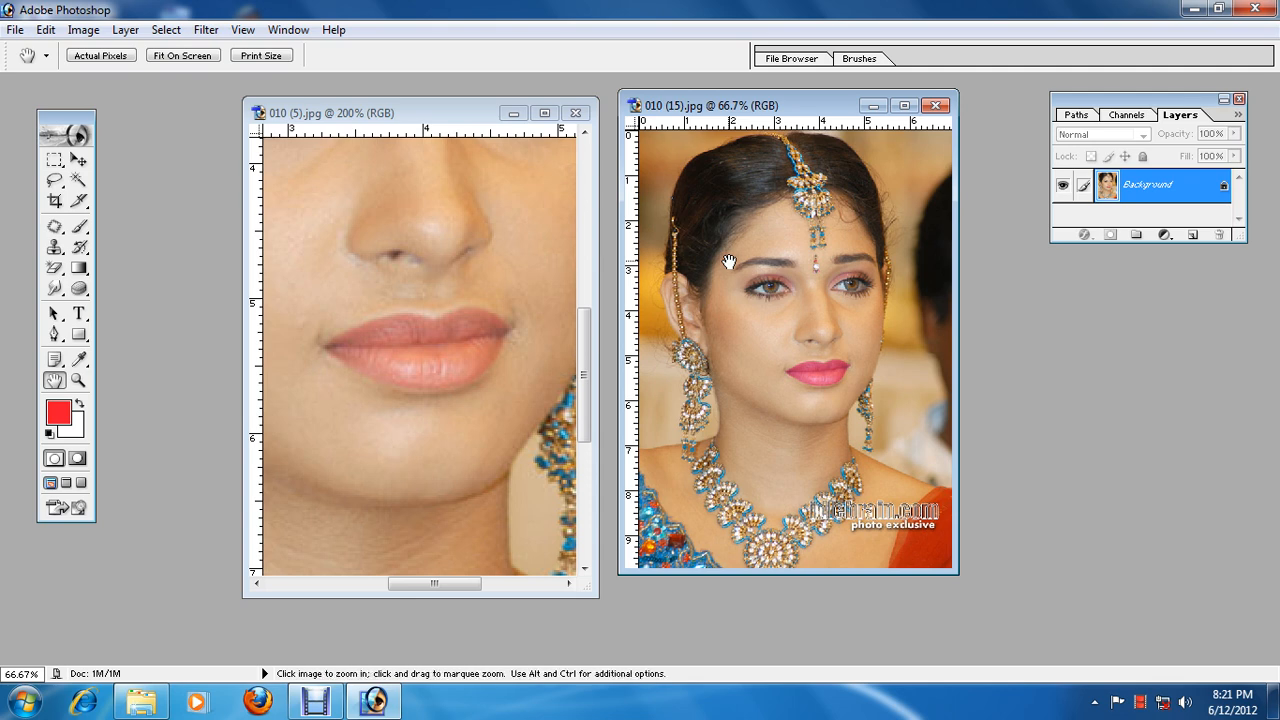
{"action": "key", "text": "ctrl+plus"}
{"action": "key", "text": "ctrl+plus"}
{"action": "key", "text": "ctrl+plus"}
{"action": "left_click", "coordinate": [731, 262]}
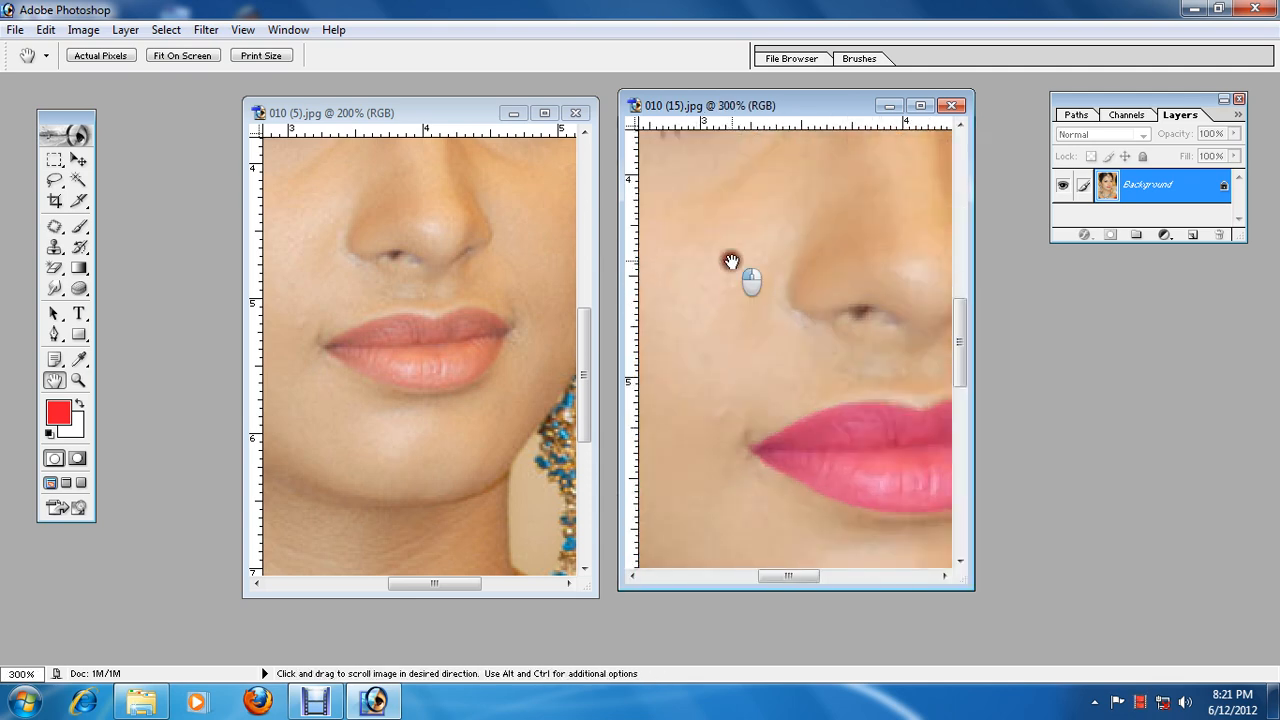
{"action": "left_click_drag", "start_coordinate": [731, 262], "coordinate": [646, 162]}
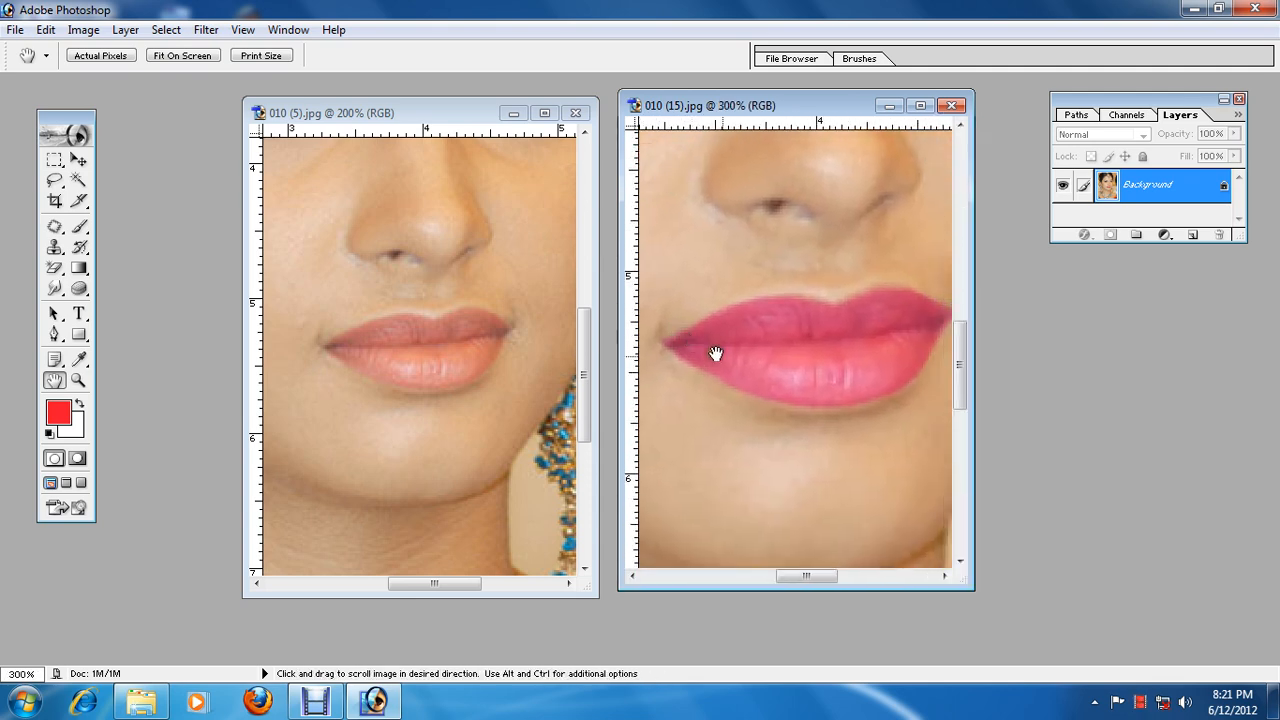